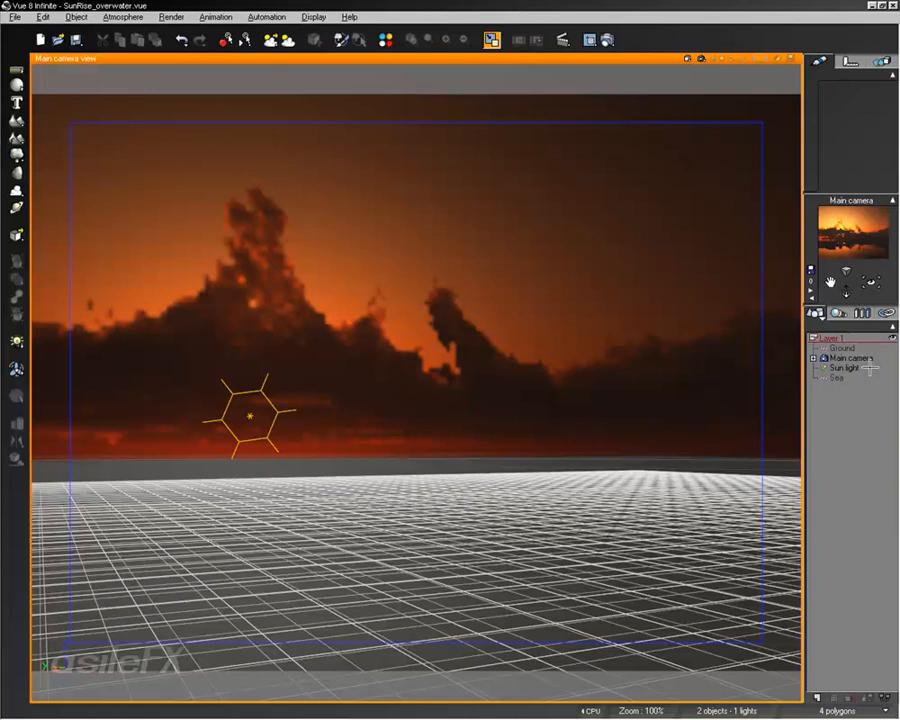
Open the sea's material and examine the Foam layer's color, alpha and effects settings
left_click(836, 378)
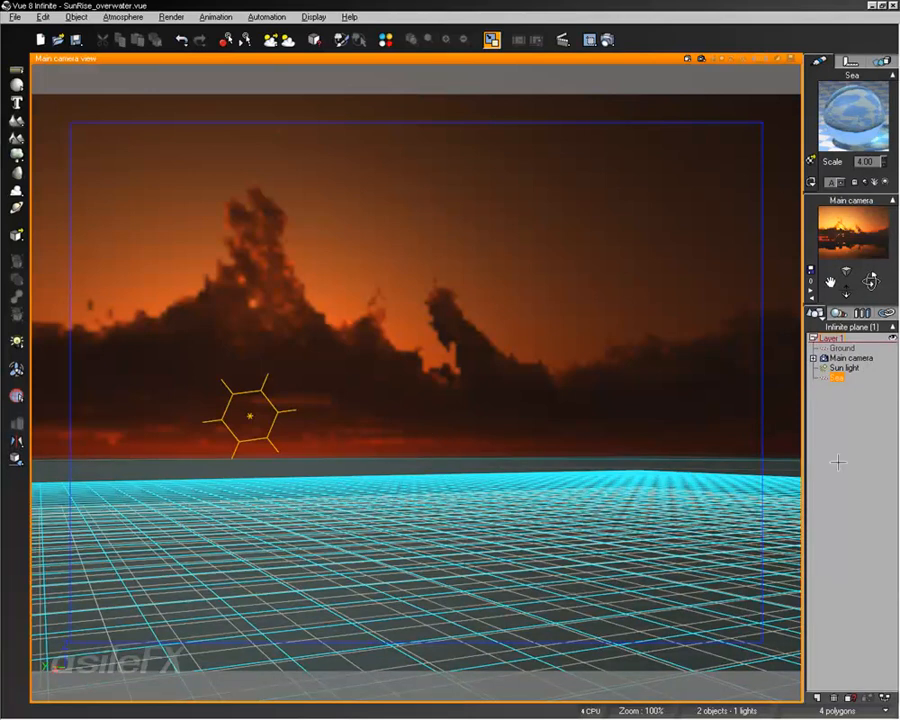
double_click(850, 112)
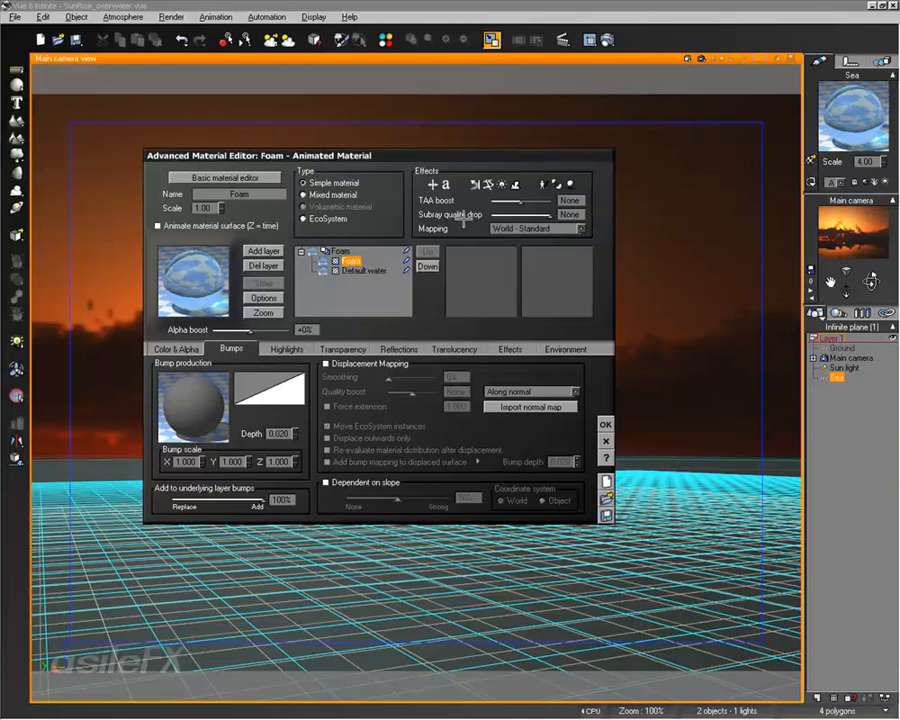
left_click(200, 350)
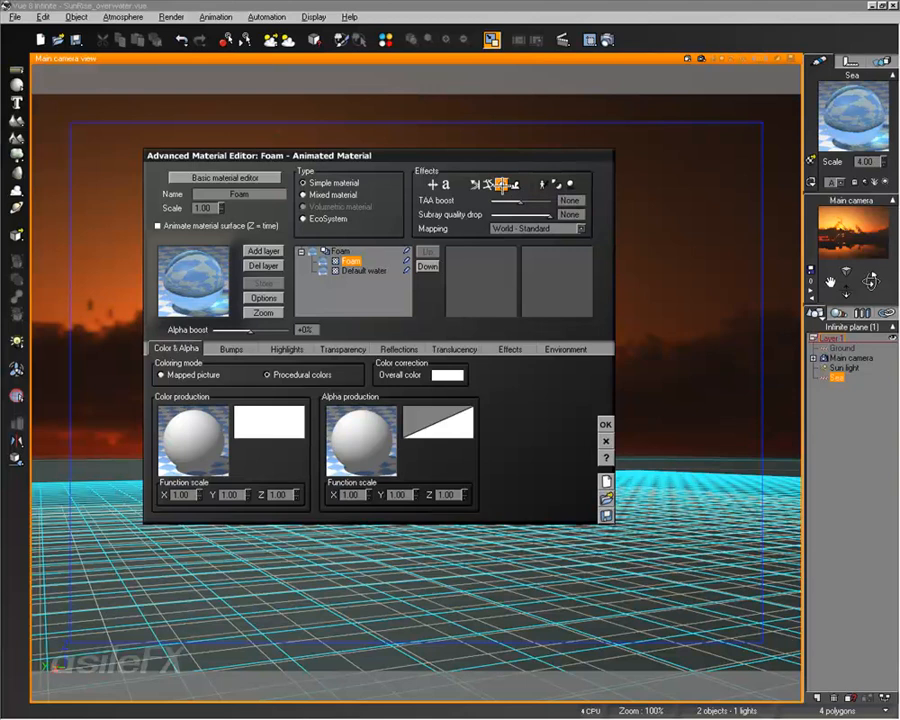
left_click(499, 348)
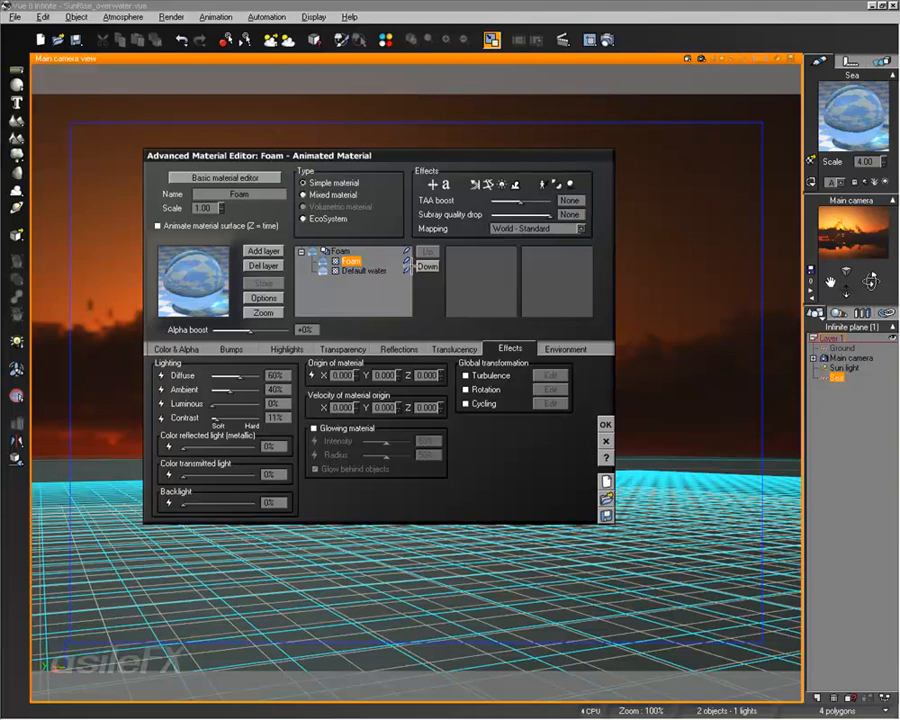
Examine the Default water layer's effects, transparency, reflections, highlights and bump settings
left_click(360, 271)
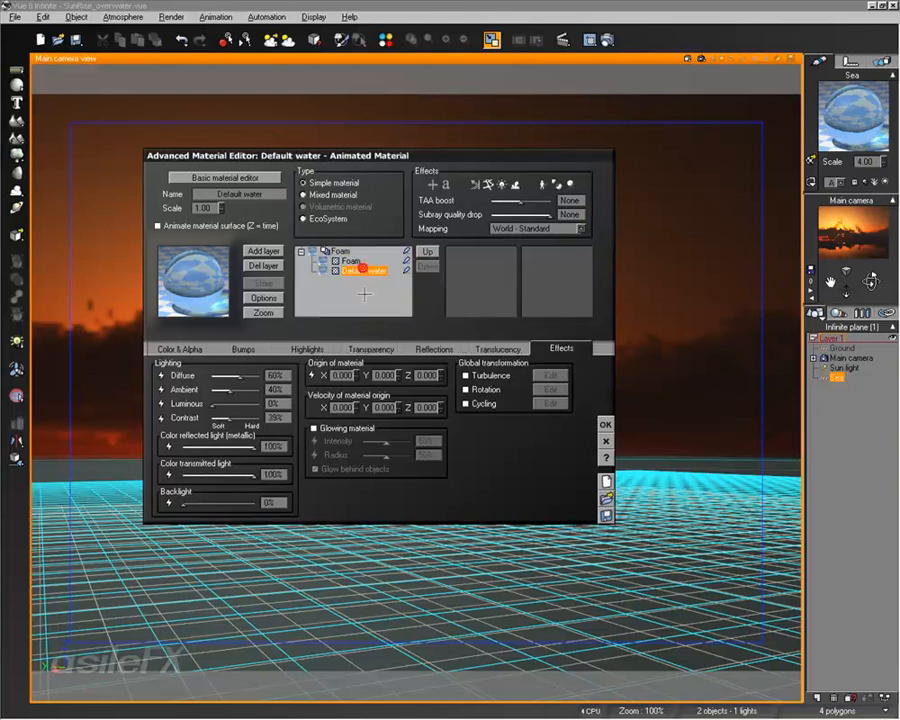
left_click(372, 347)
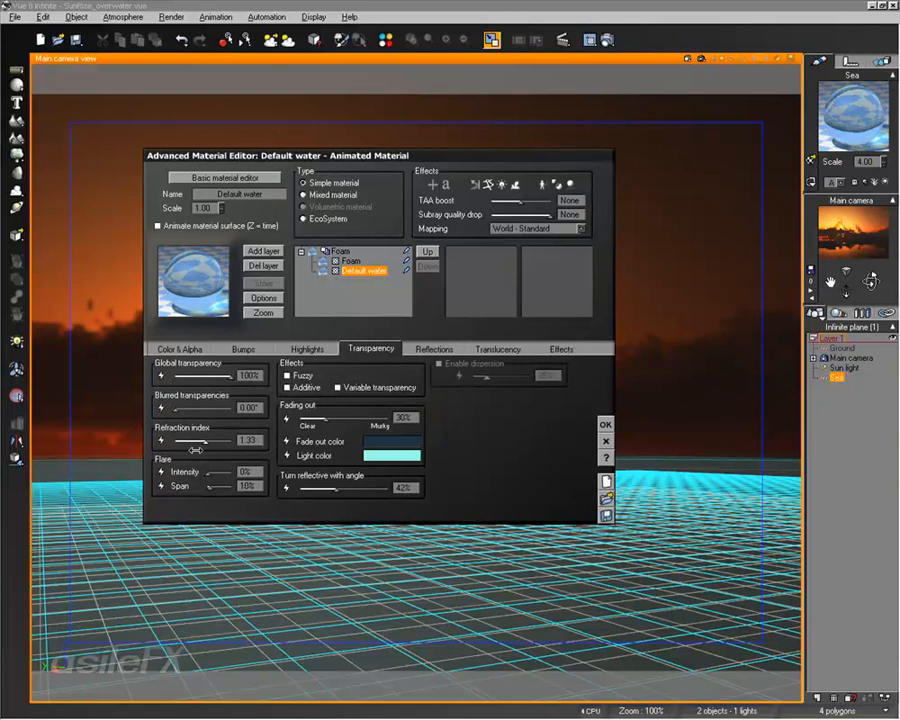
left_click(420, 348)
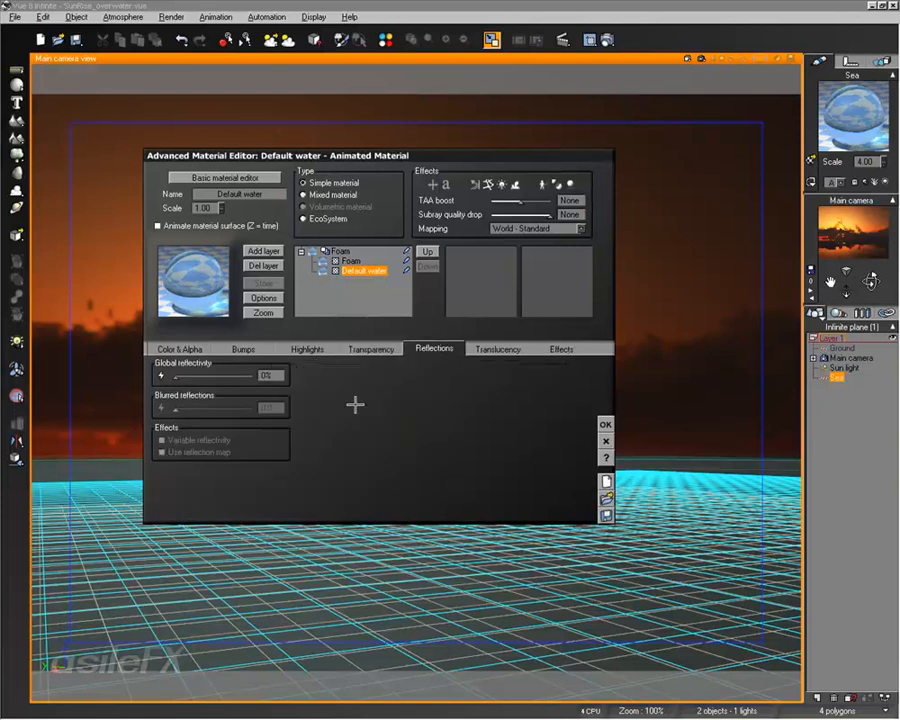
left_click(322, 349)
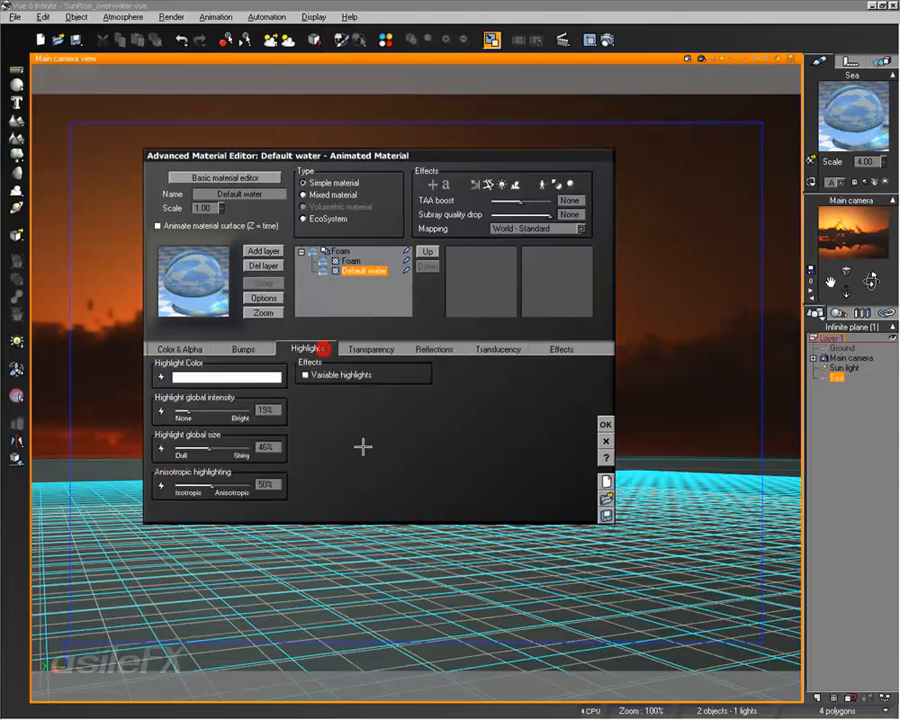
left_click(349, 347)
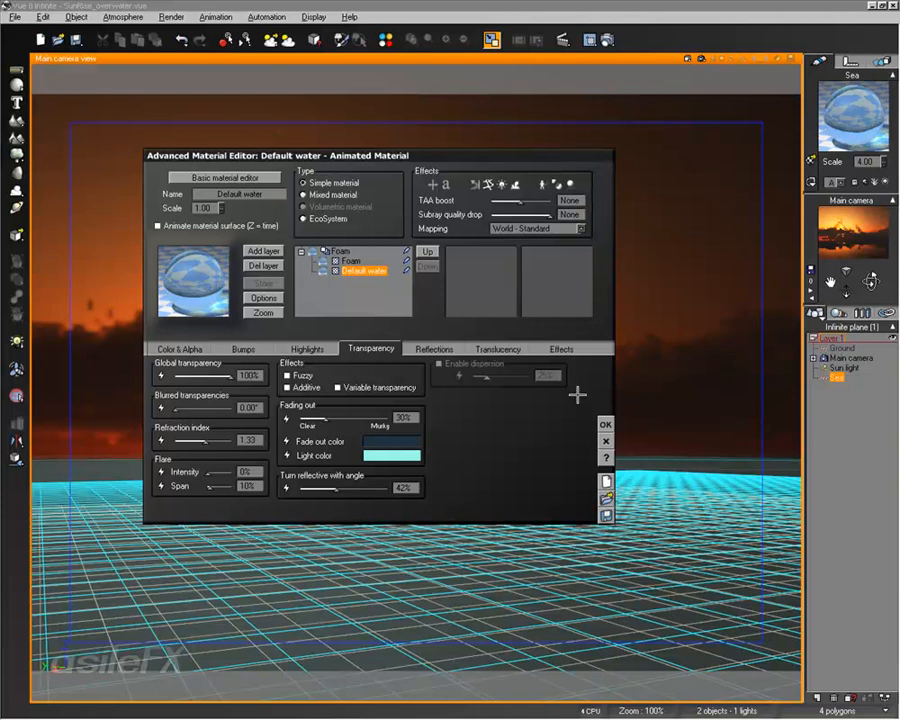
left_click(243, 348)
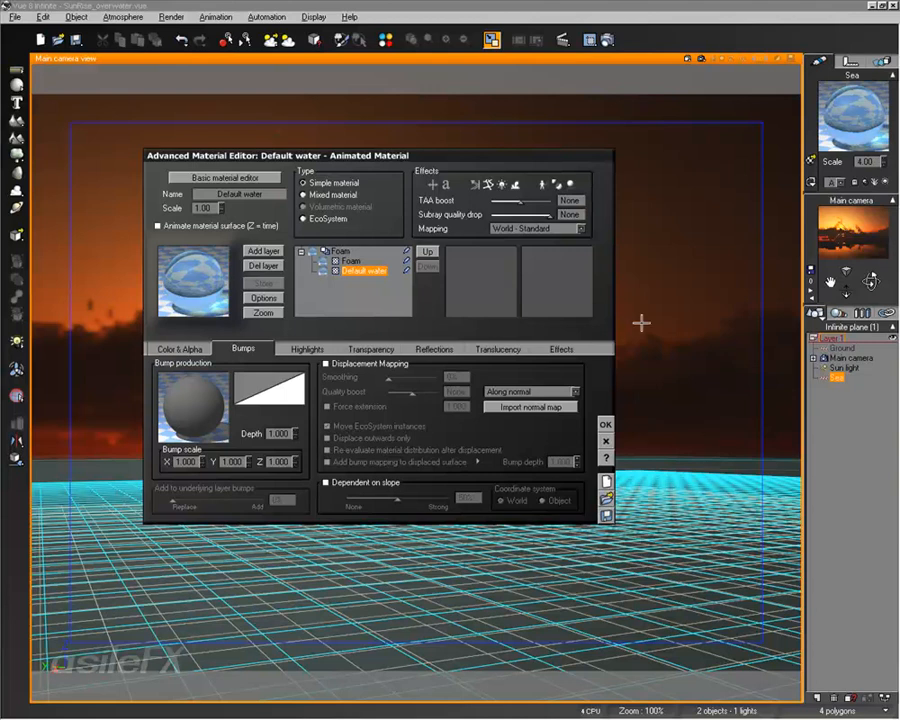
Try out the subray quality drop on the Default water layer and the whole Foam material, comparing both layers
left_click(487, 212)
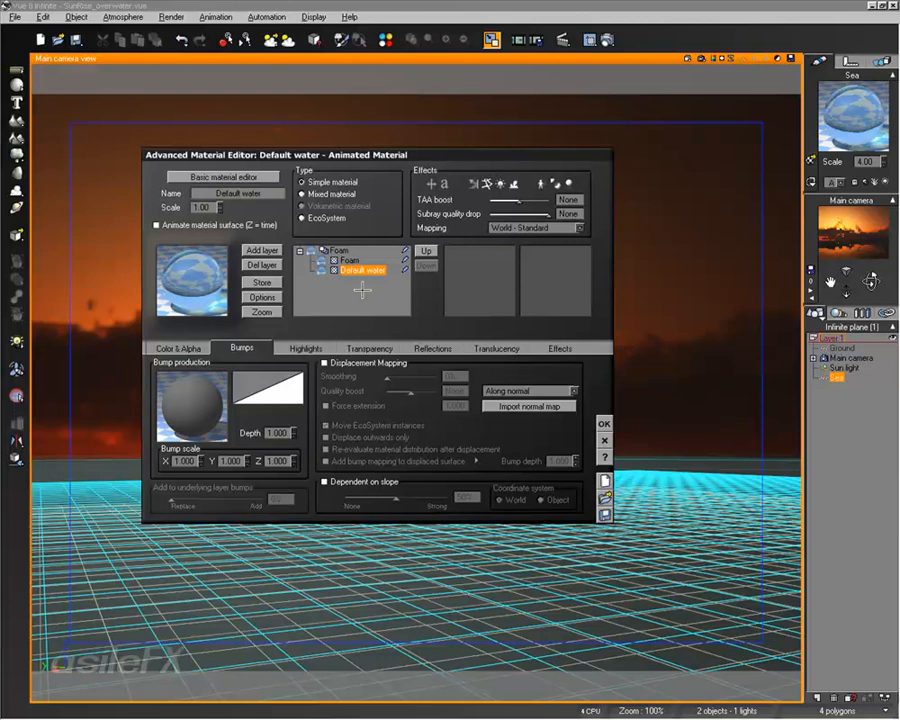
left_click(348, 259)
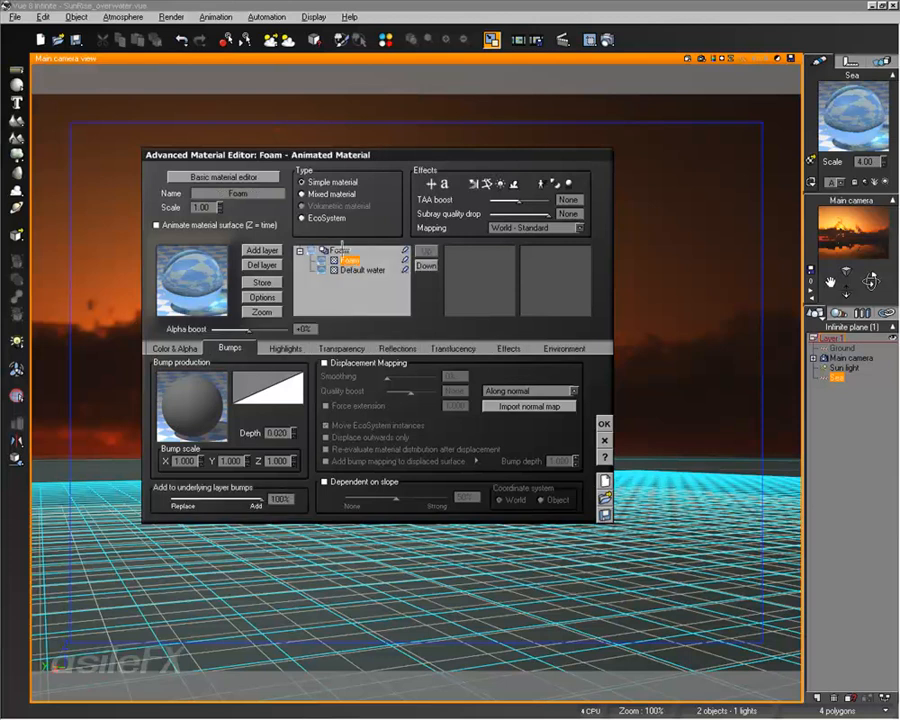
left_click(339, 250)
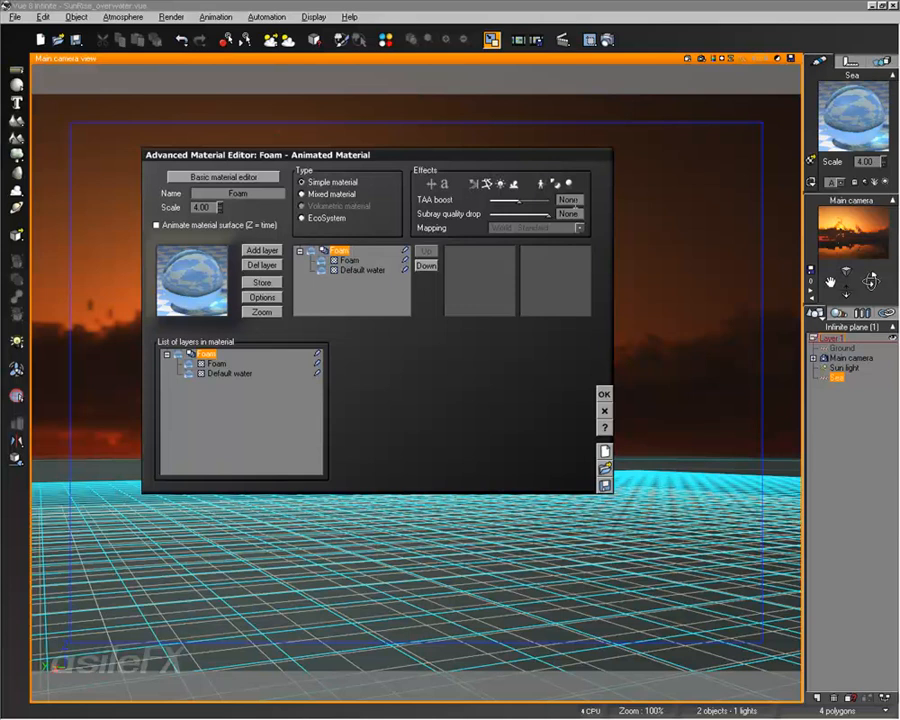
left_click(546, 212)
left_click(362, 268)
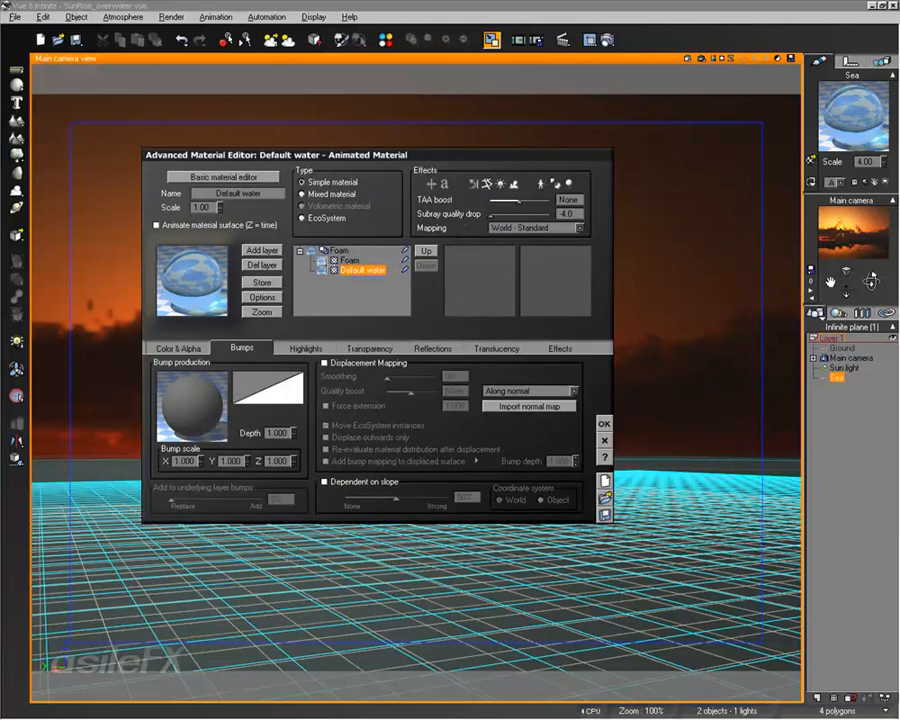
left_click(349, 260)
left_click(360, 270)
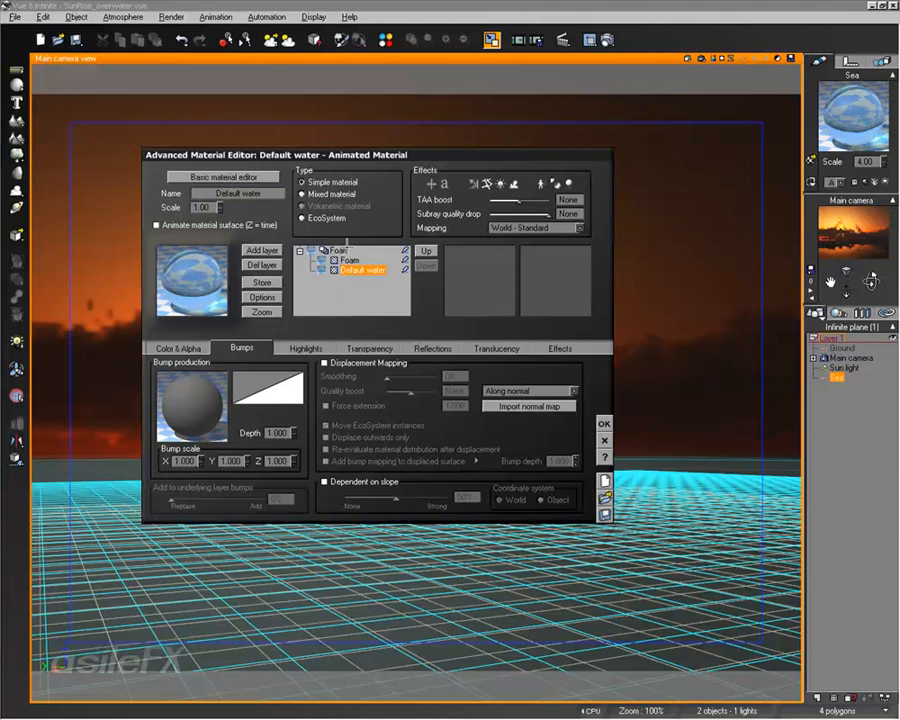
Set the subray quality drop of the whole Foam material to -4.0 and accept the material changes
left_click(340, 249)
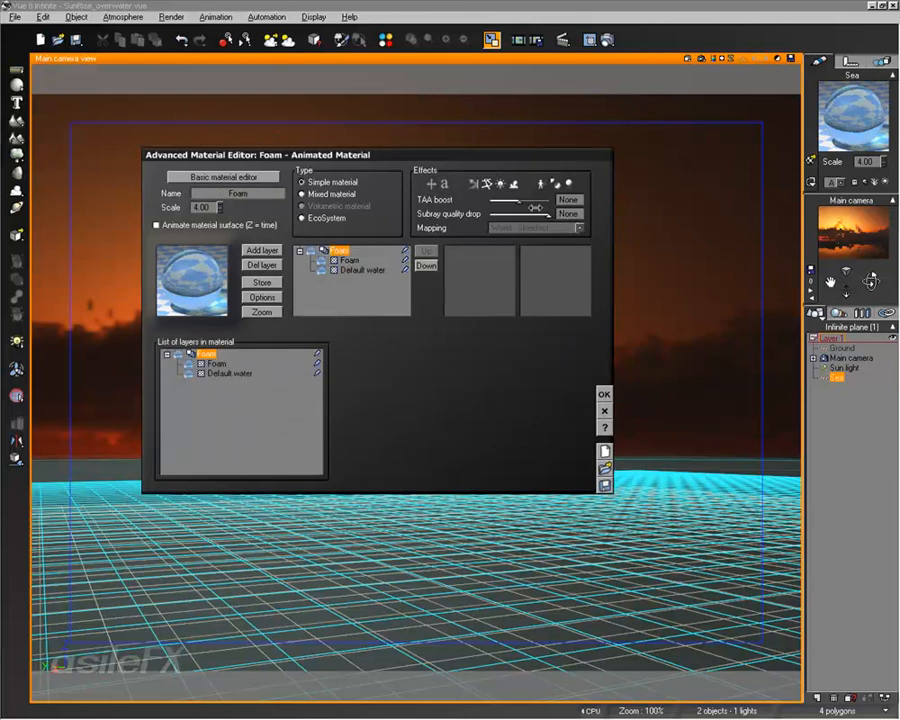
left_click_drag(536, 212, 490, 214)
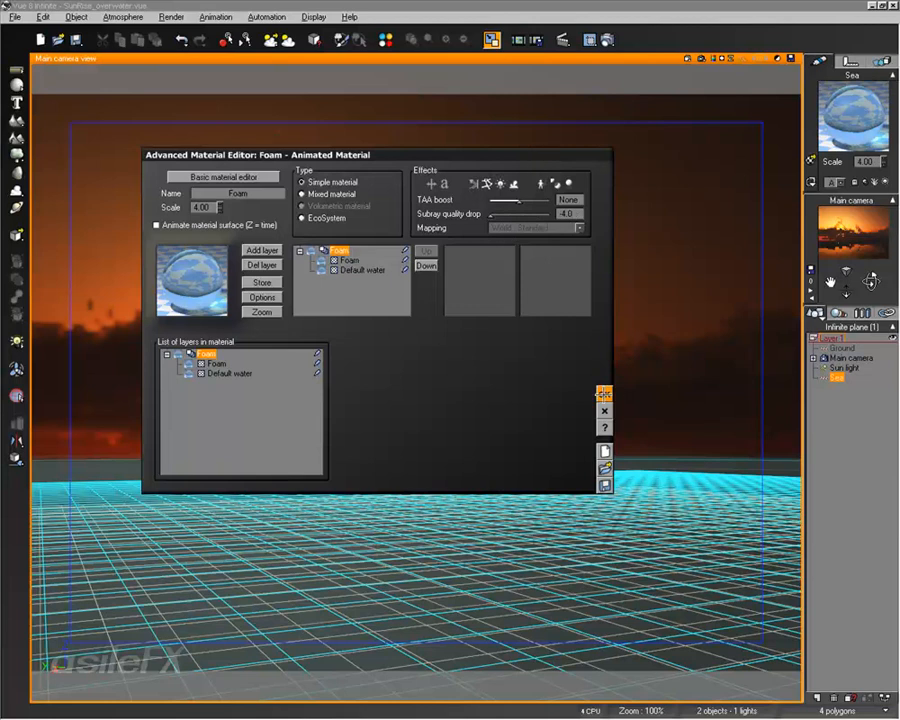
left_click(604, 395)
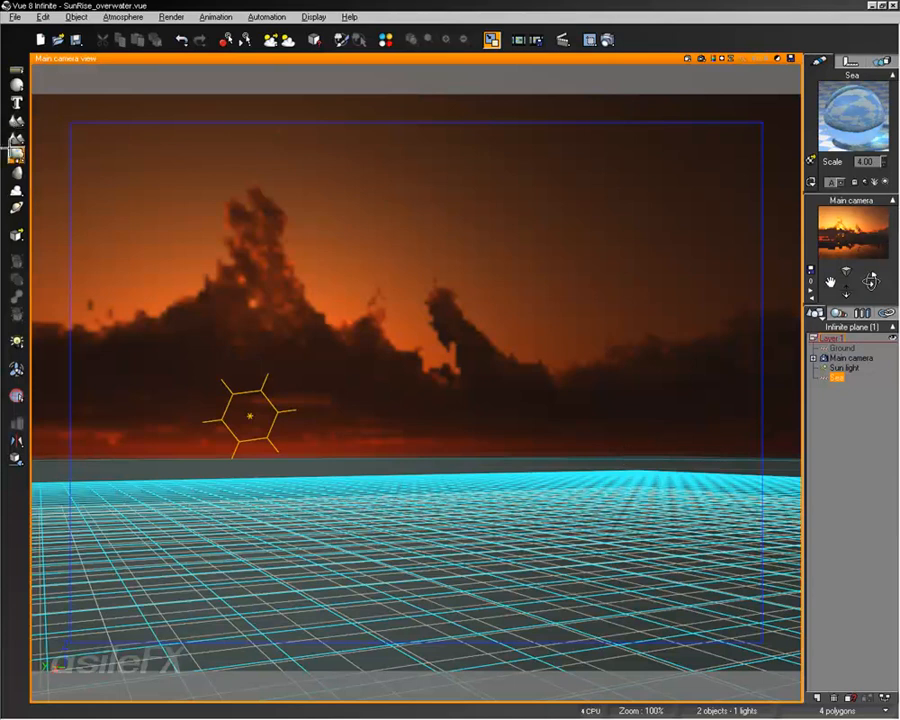
Add a terrain and assign it the grass_nativechanged_001-3 material from the GrassMats collection
left_click(15, 118)
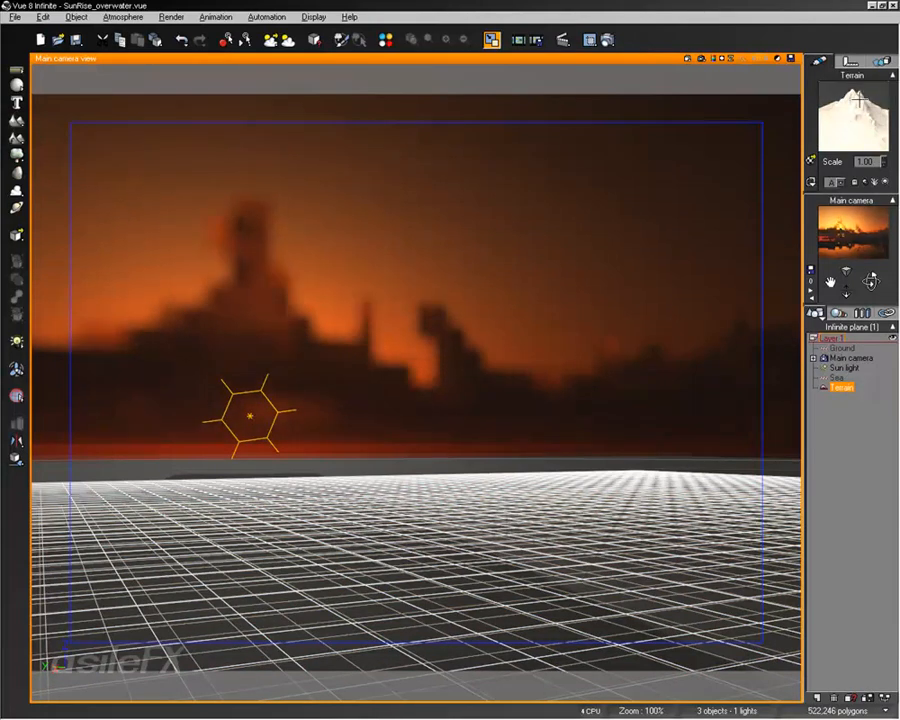
double_click(875, 128)
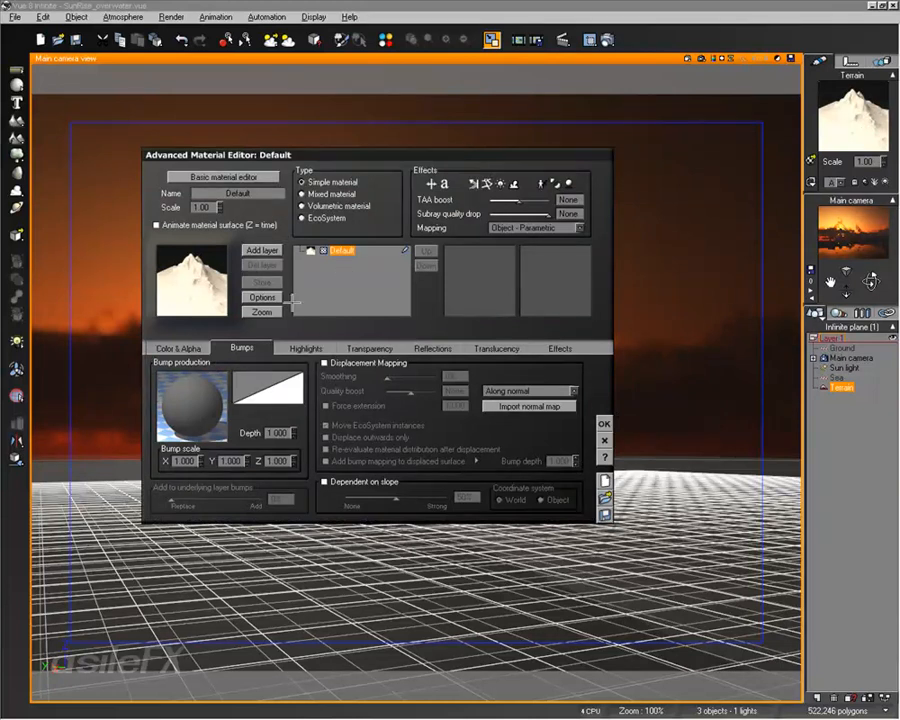
double_click(211, 277)
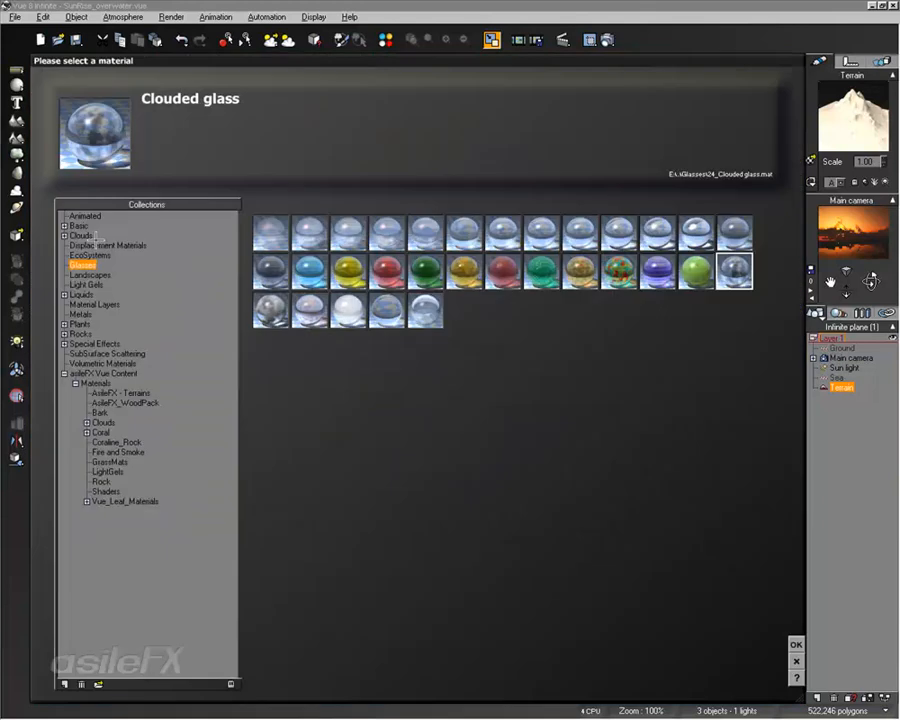
left_click(110, 462)
left_click(796, 645)
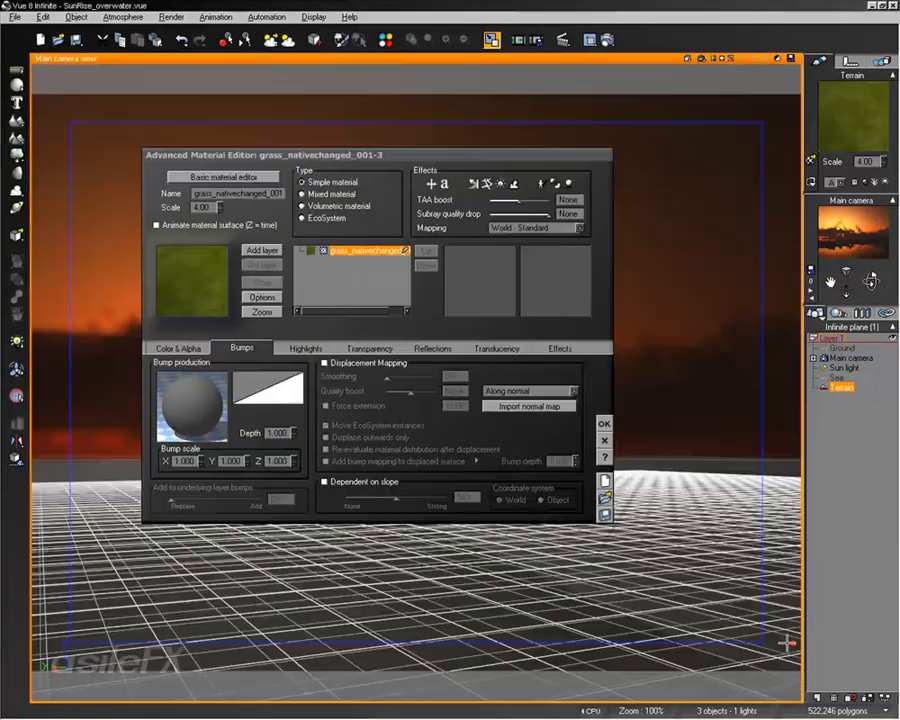
Set the grass material's preview object to Terrain and show the material's color and alpha settings
left_click(272, 297)
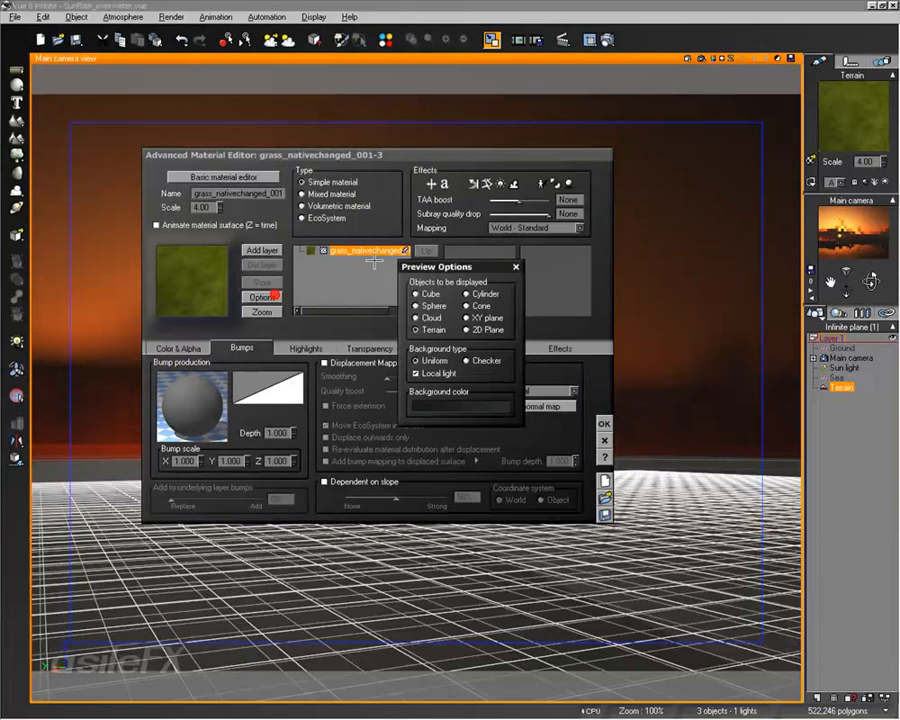
left_click(445, 330)
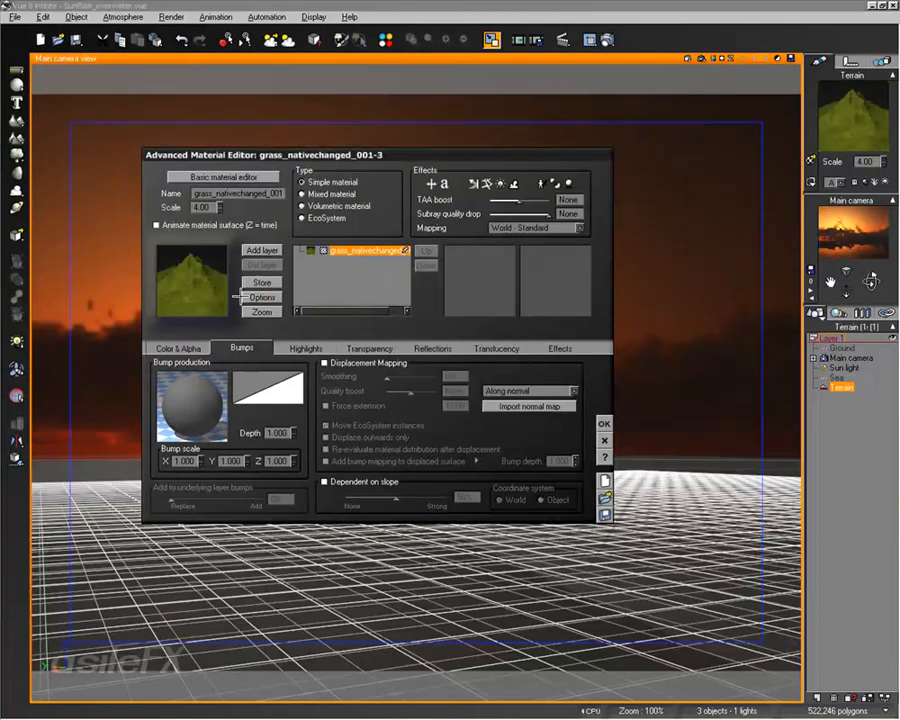
left_click(185, 347)
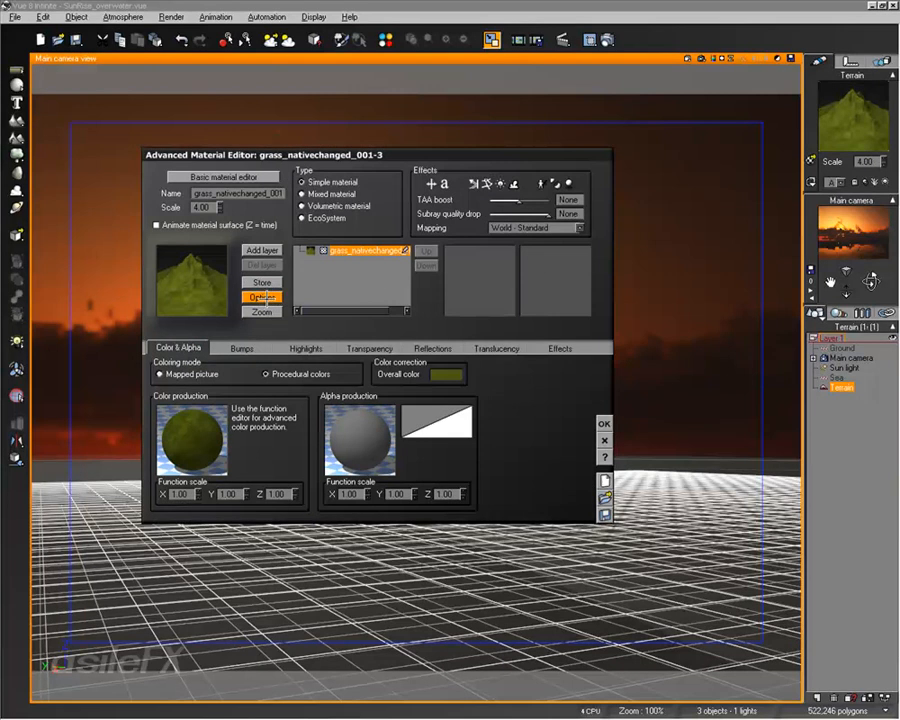
left_click(262, 297)
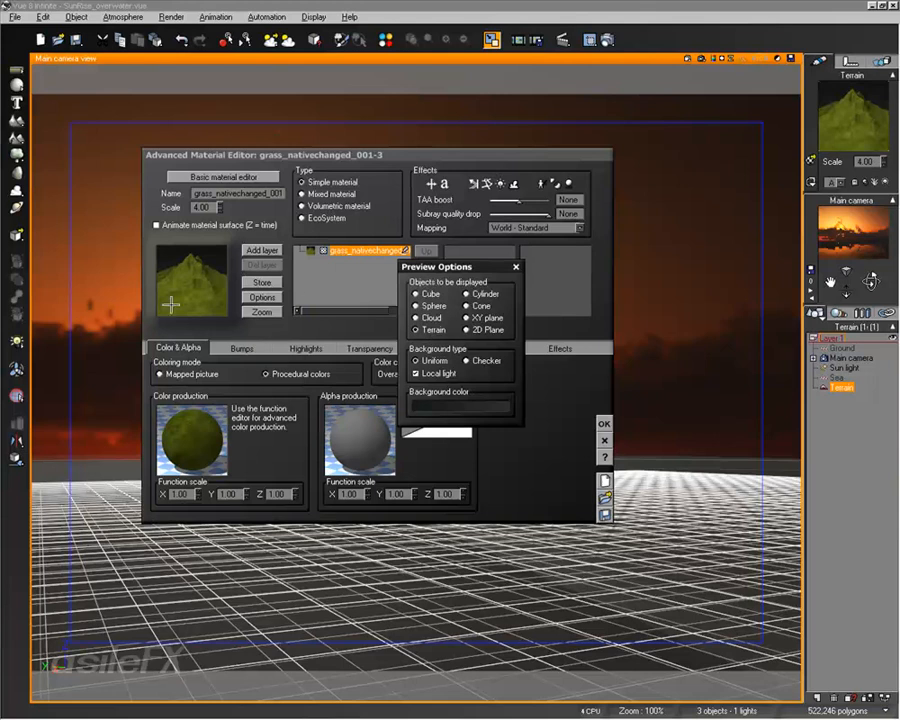
left_click(516, 265)
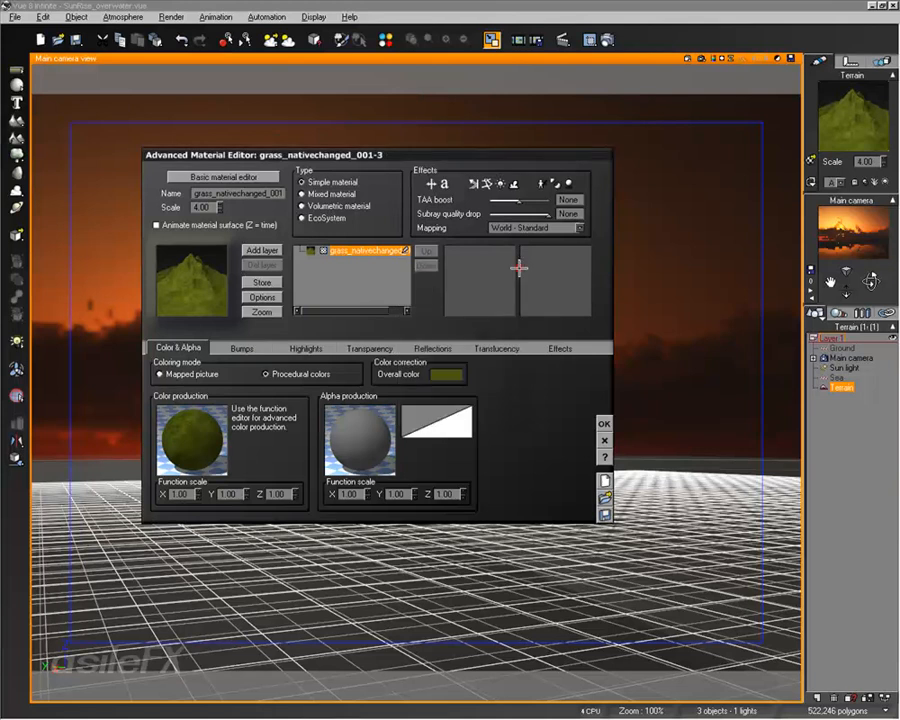
Add a Large Scale Rock layer from the Material Layers collection over the terrain's grass material
left_click(262, 250)
left_click(420, 230)
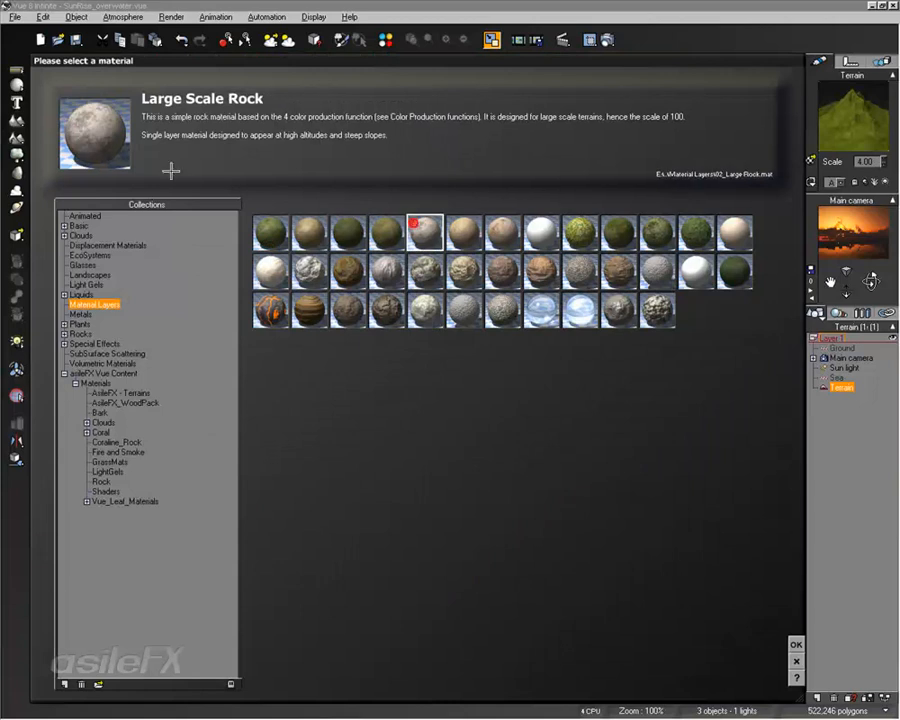
left_click(796, 644)
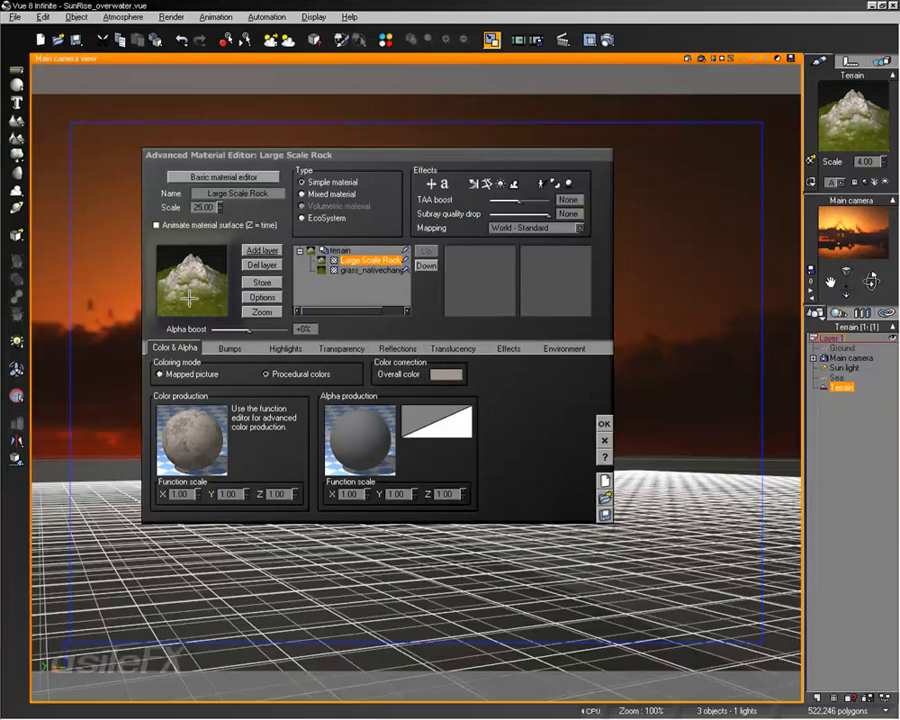
Display an enlarged, rendered zoom preview of the layered terrain material and place it beside the material editor
left_click(262, 312)
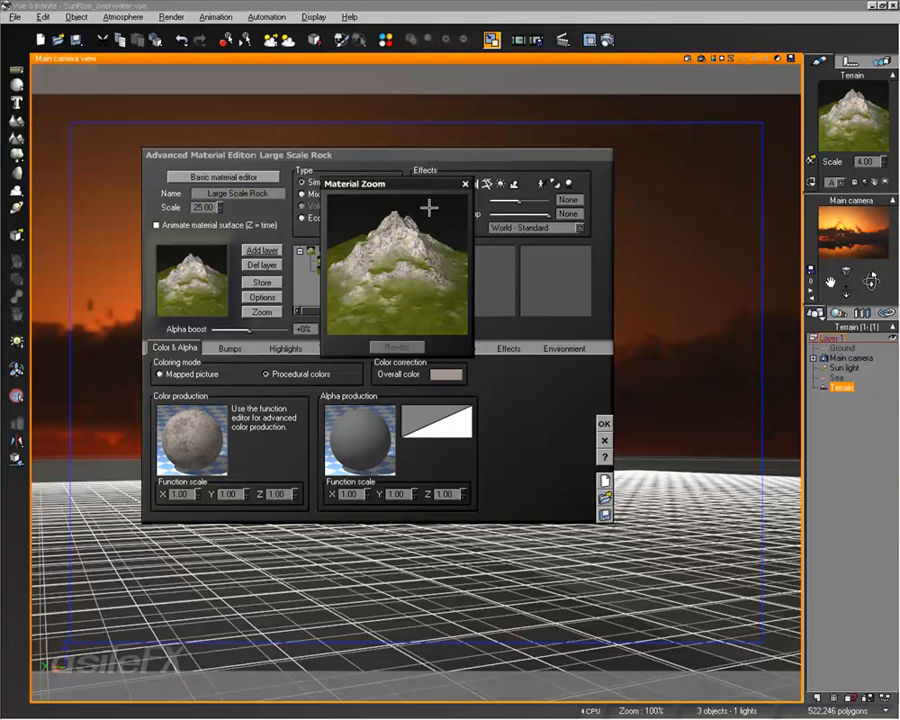
left_click_drag(469, 355, 527, 424)
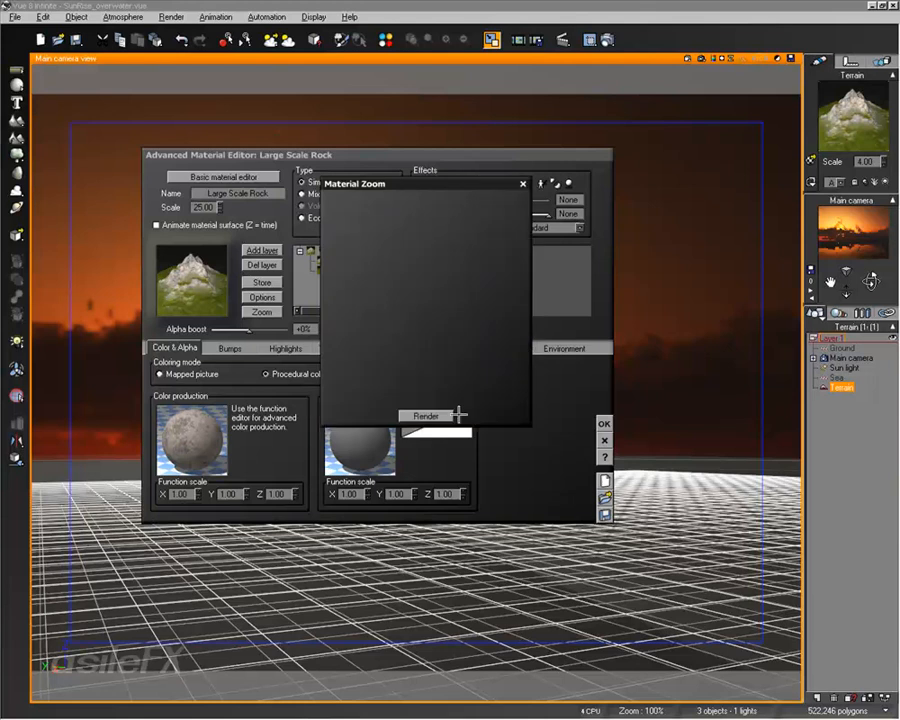
left_click(425, 414)
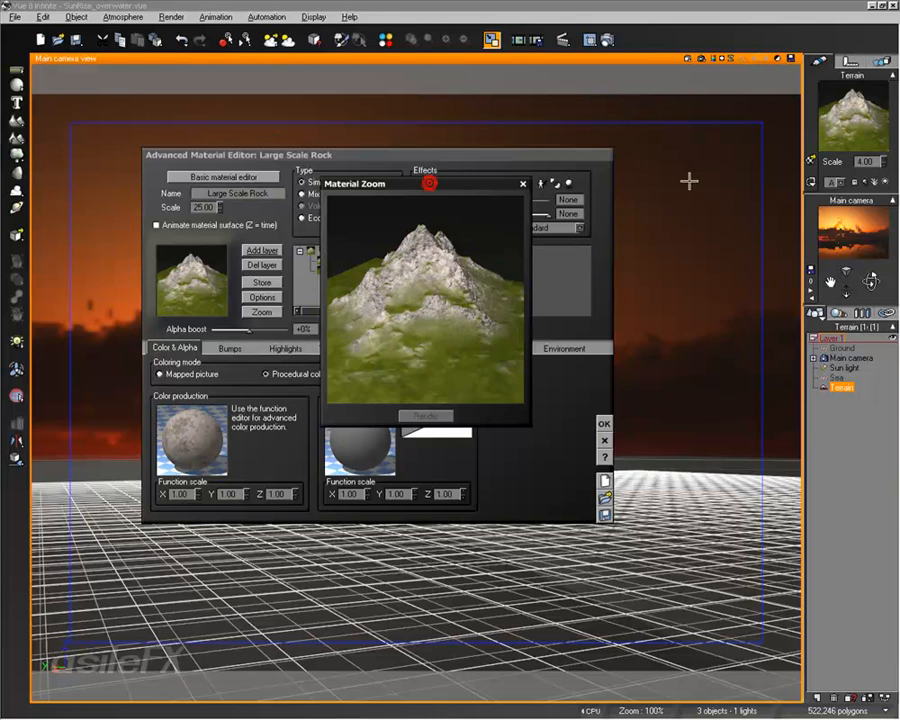
left_click_drag(382, 185, 674, 156)
Set the rock layer's upper slope range limit to 0.54 and return to its color and alpha settings
left_click(564, 348)
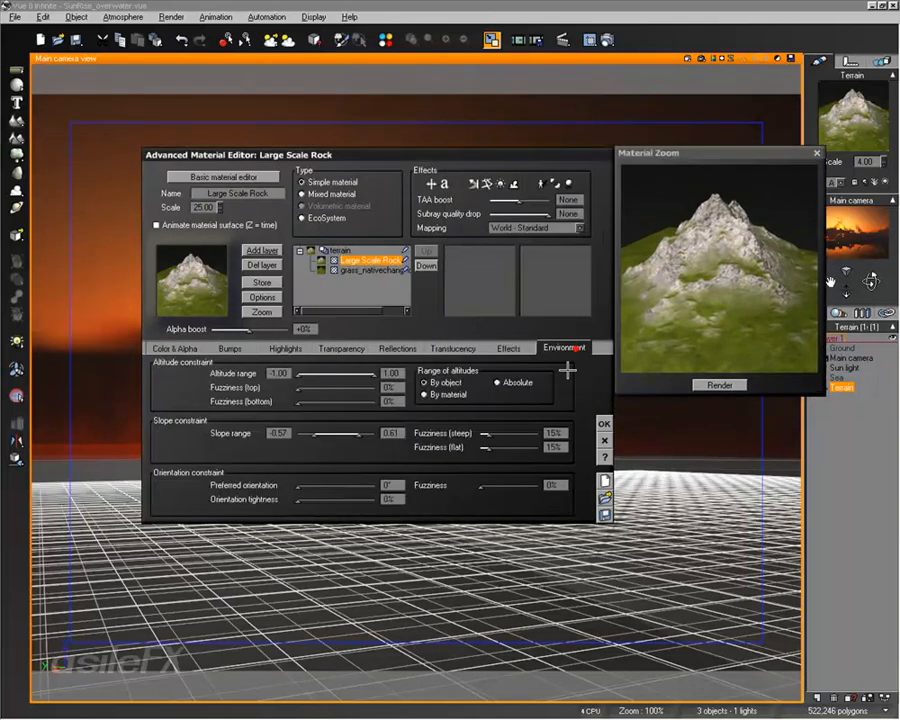
left_click_drag(382, 430, 362, 432)
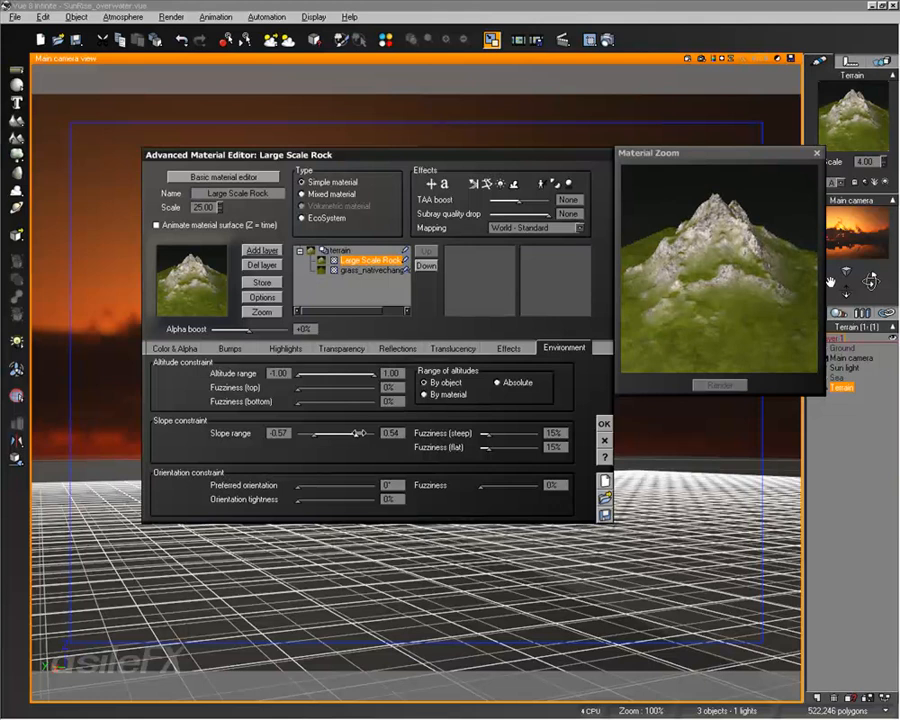
left_click(175, 348)
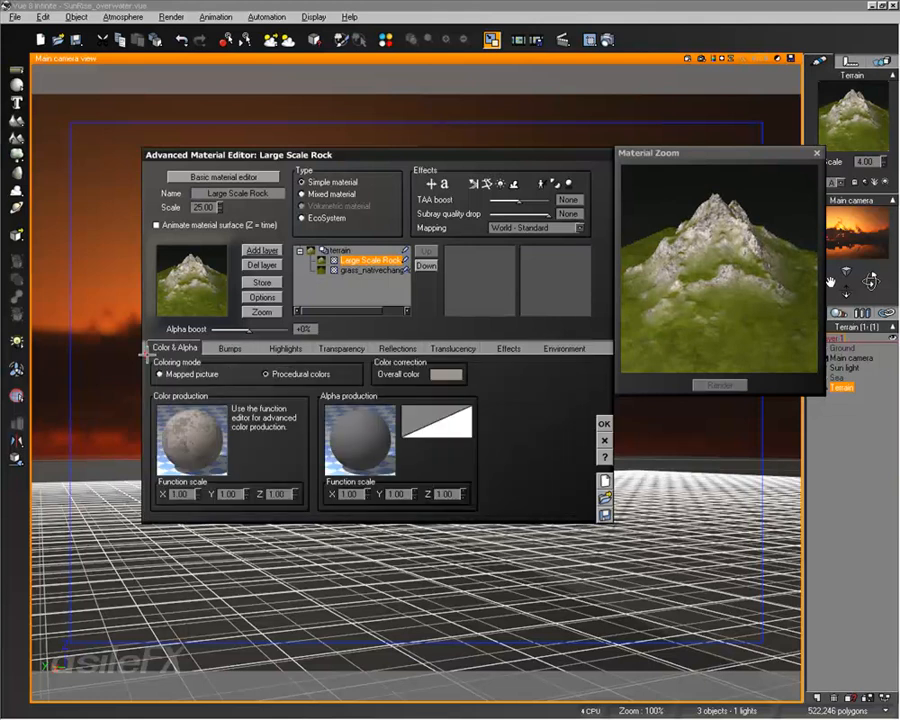
Open the Large Scale Rock layer's color production function and set its preview object to Terrain
left_click(225, 443)
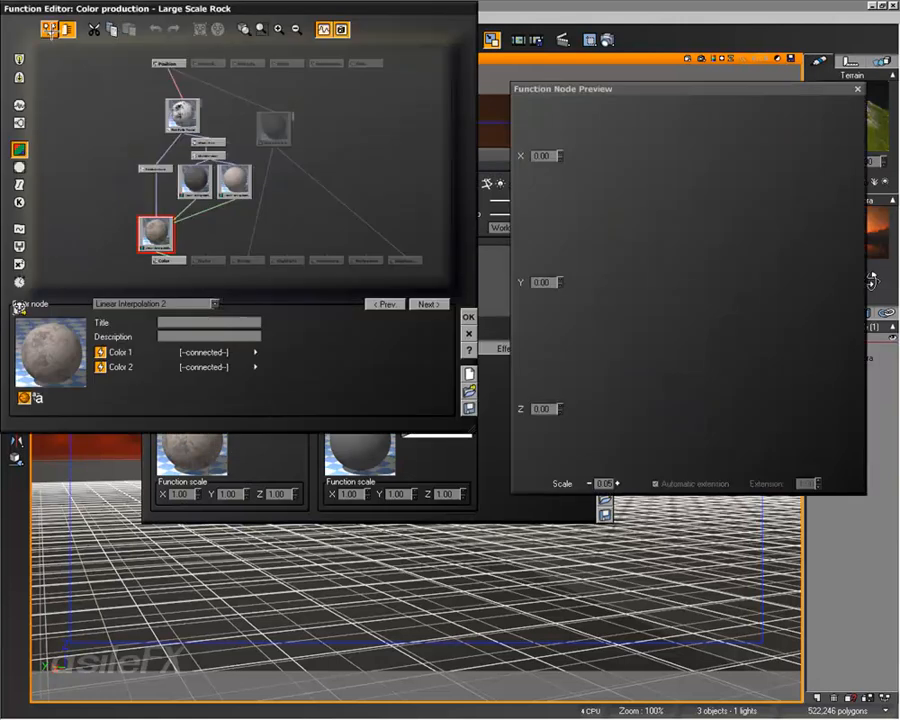
left_click(48, 29)
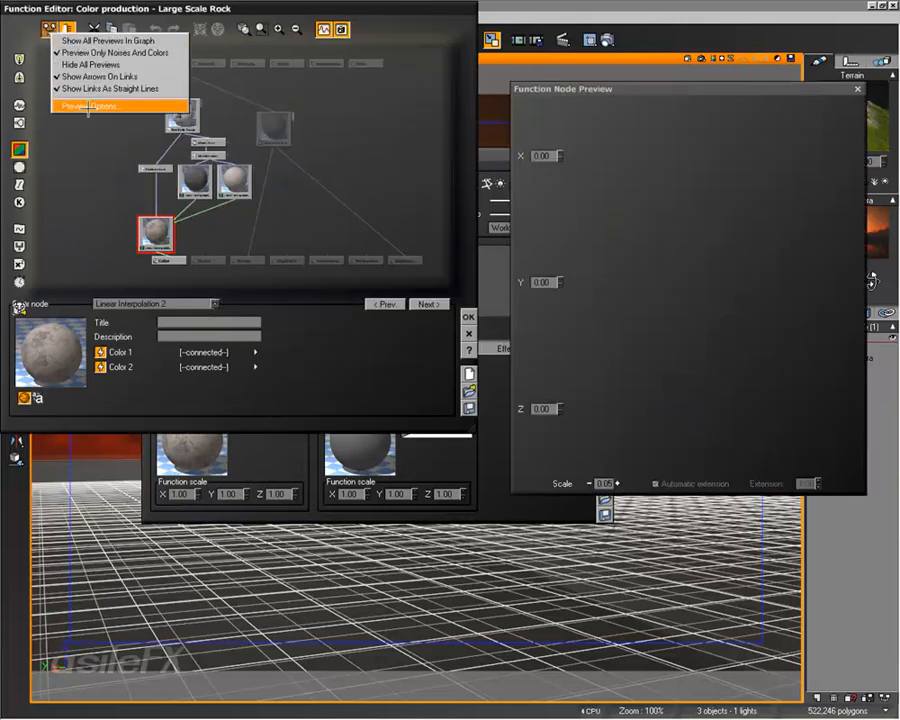
left_click(88, 105)
left_click(415, 329)
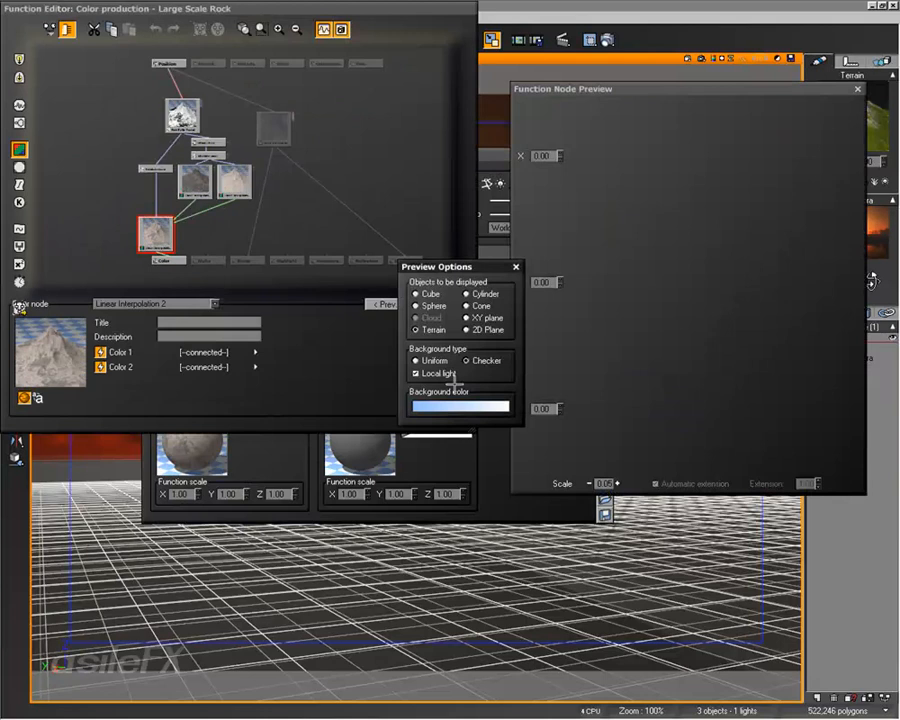
left_click(515, 267)
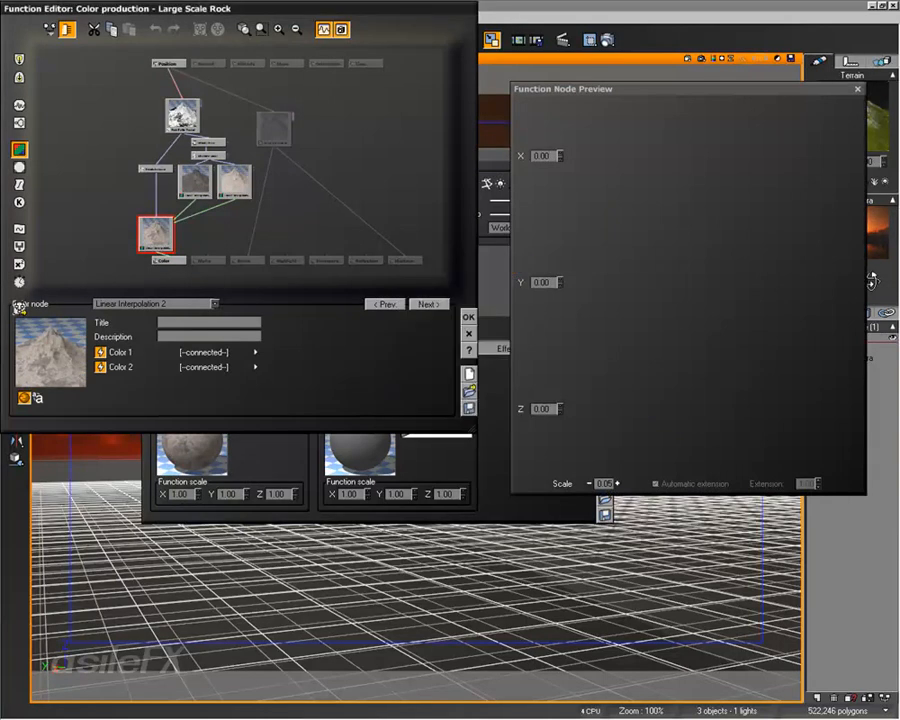
Examine the rock color node graph alongside the Function Output Observer's full material preview, and close the function editor
left_click_drag(606, 101, 452, 95)
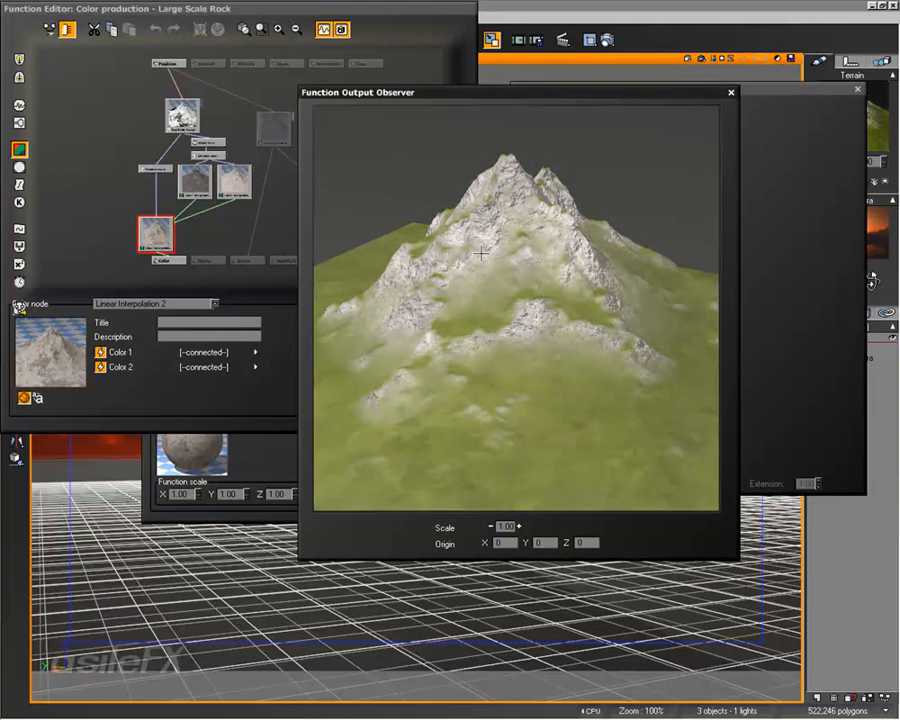
left_click_drag(703, 92, 800, 147)
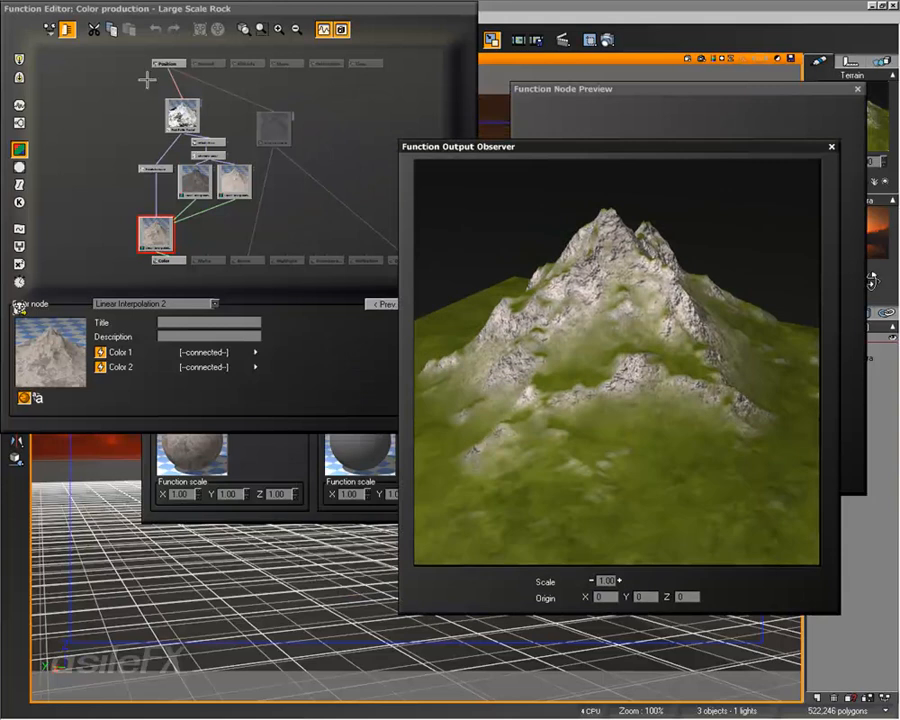
left_click(279, 28)
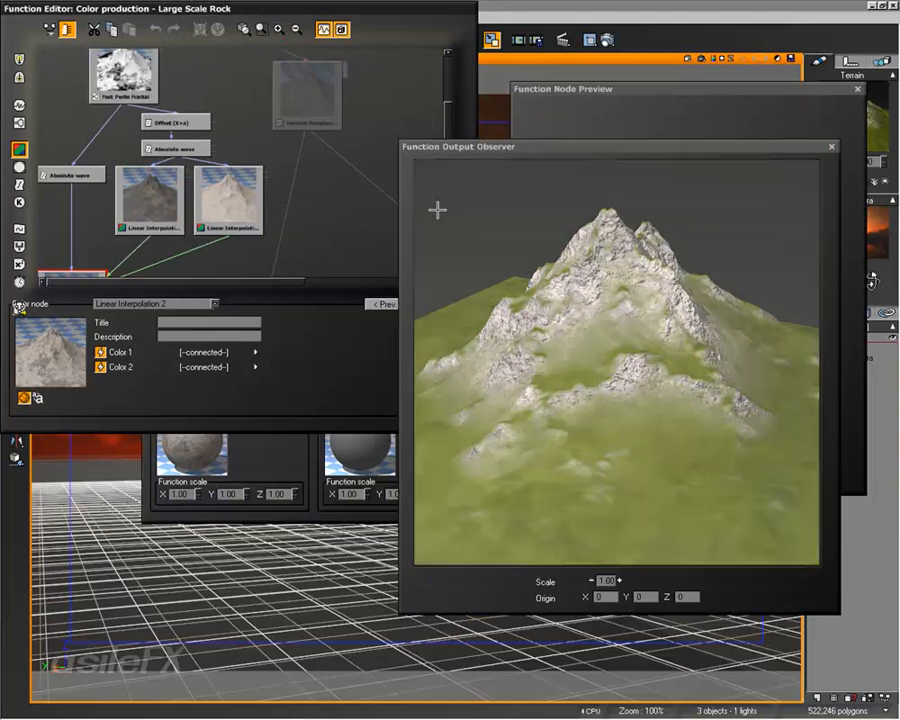
left_click(830, 146)
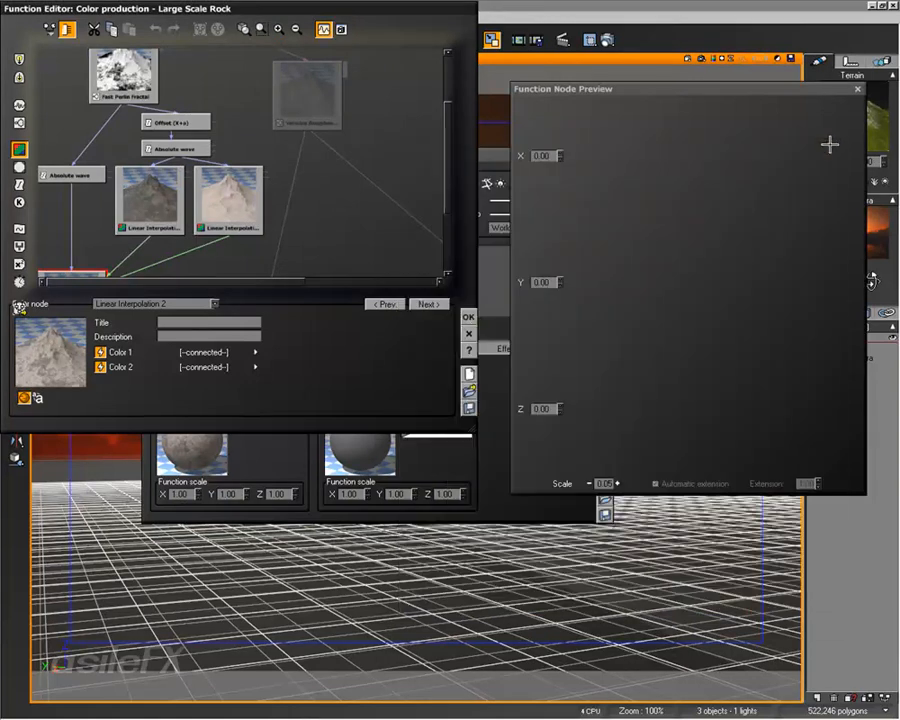
left_click(468, 316)
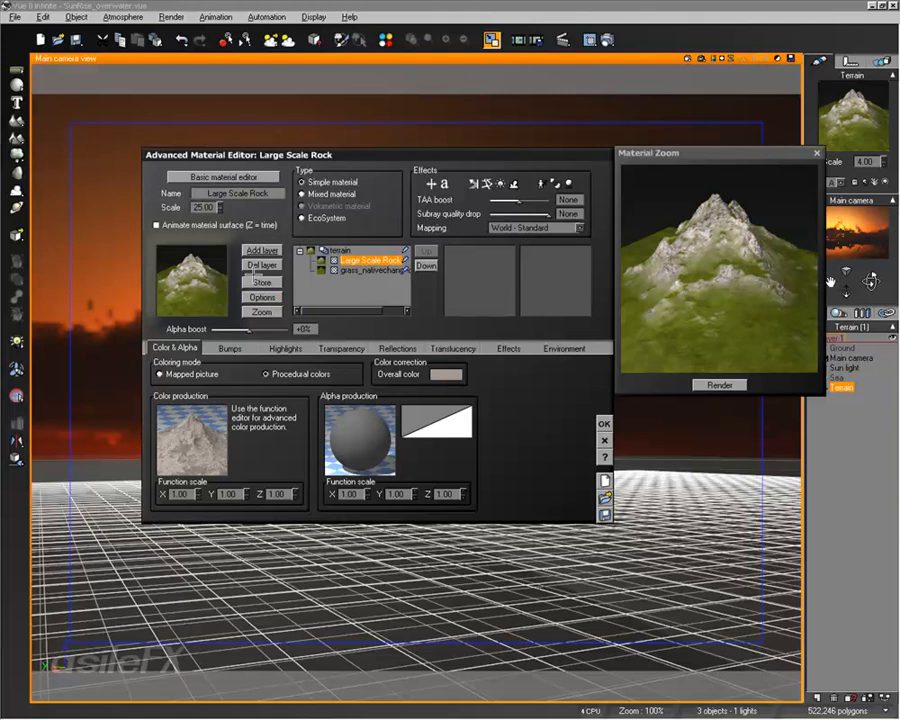
Review the function and material preview options in the program's general preferences
left_click(14, 14)
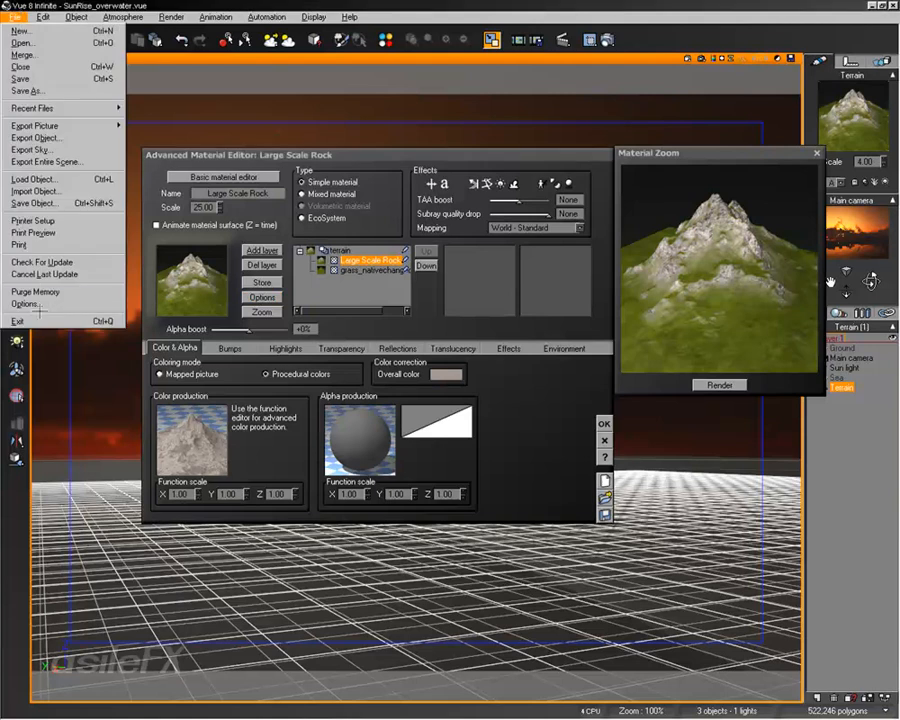
left_click(30, 418)
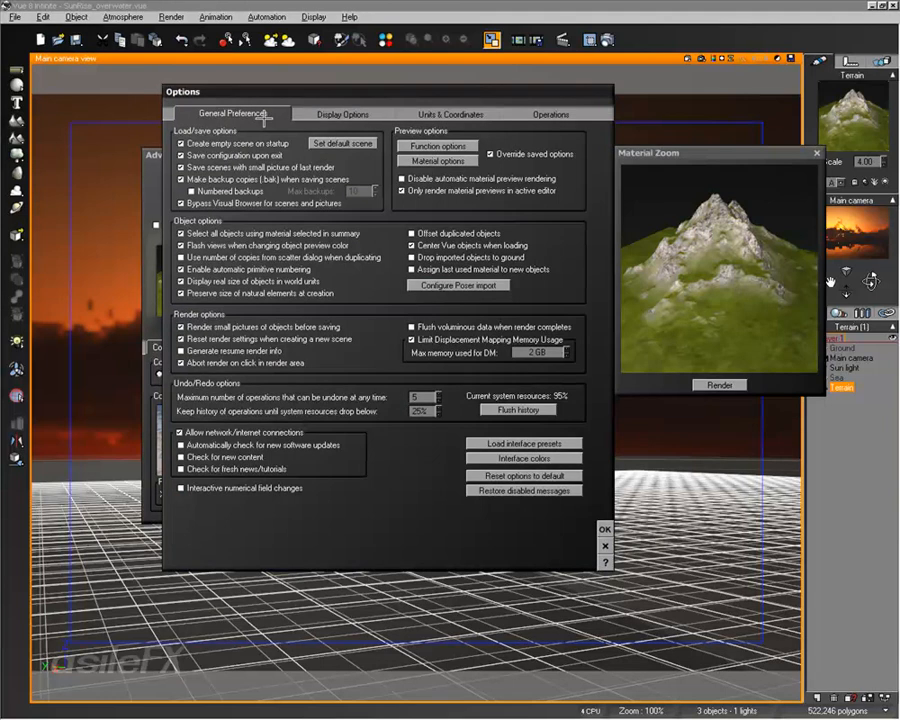
left_click(466, 158)
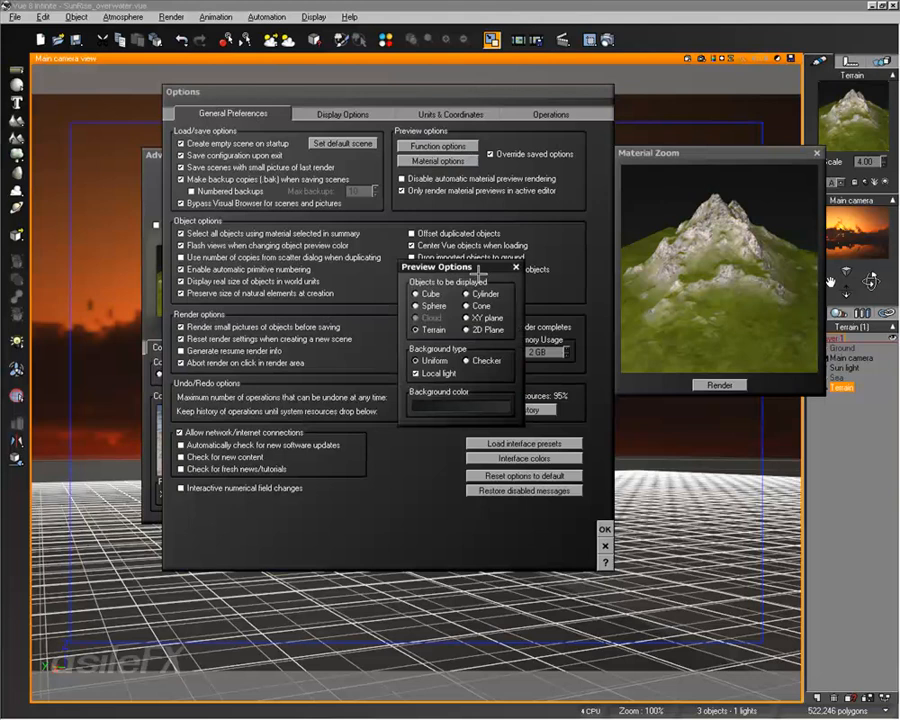
left_click(516, 267)
left_click(440, 160)
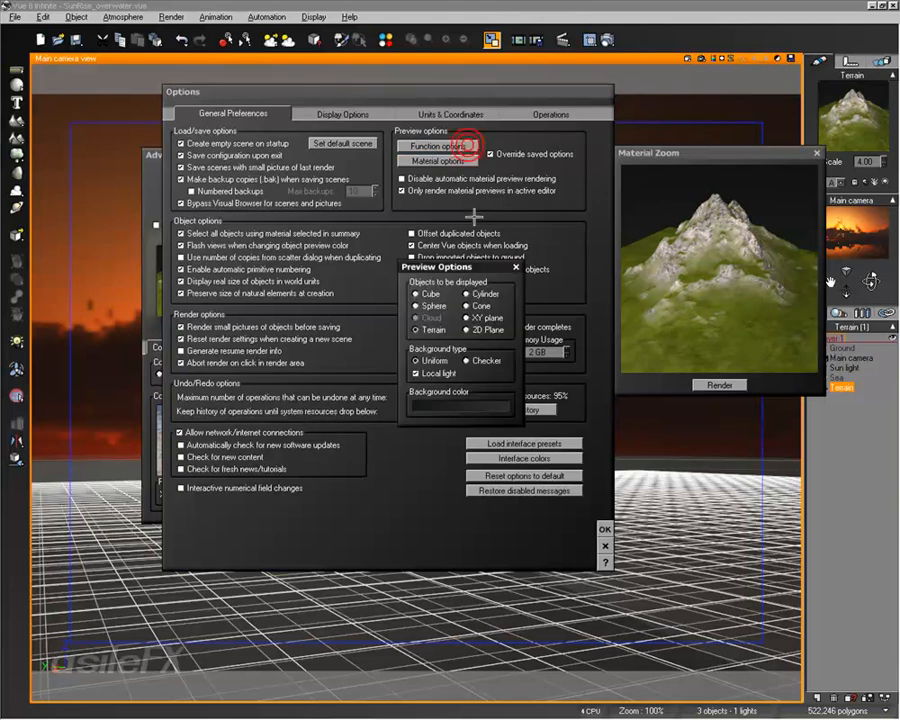
left_click(516, 267)
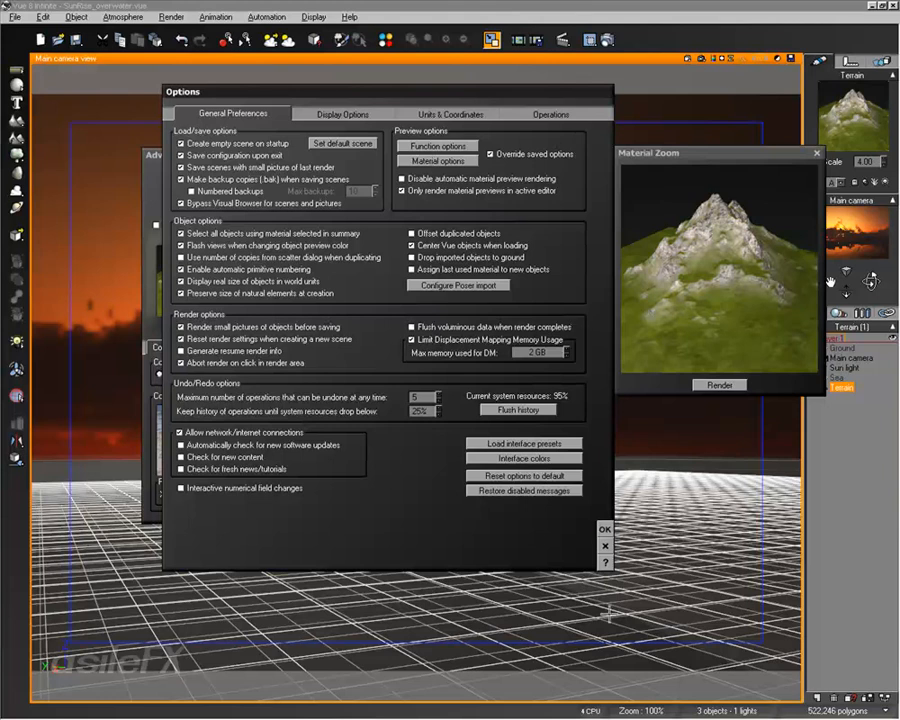
left_click(604, 528)
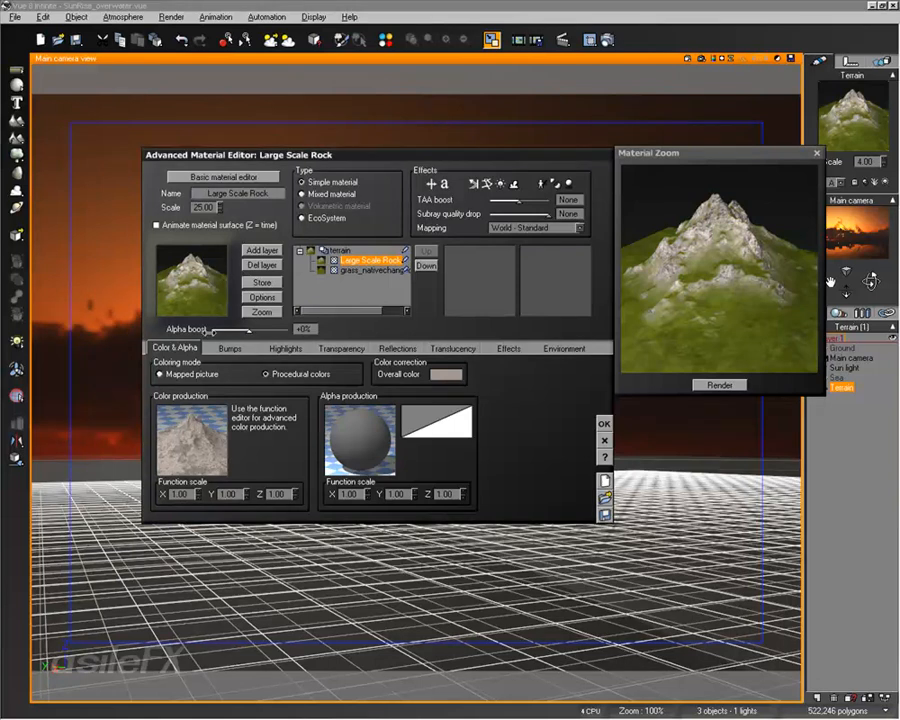
Accept the terrain material and open the sea's material at the Default water layer's transparency settings
left_click(601, 425)
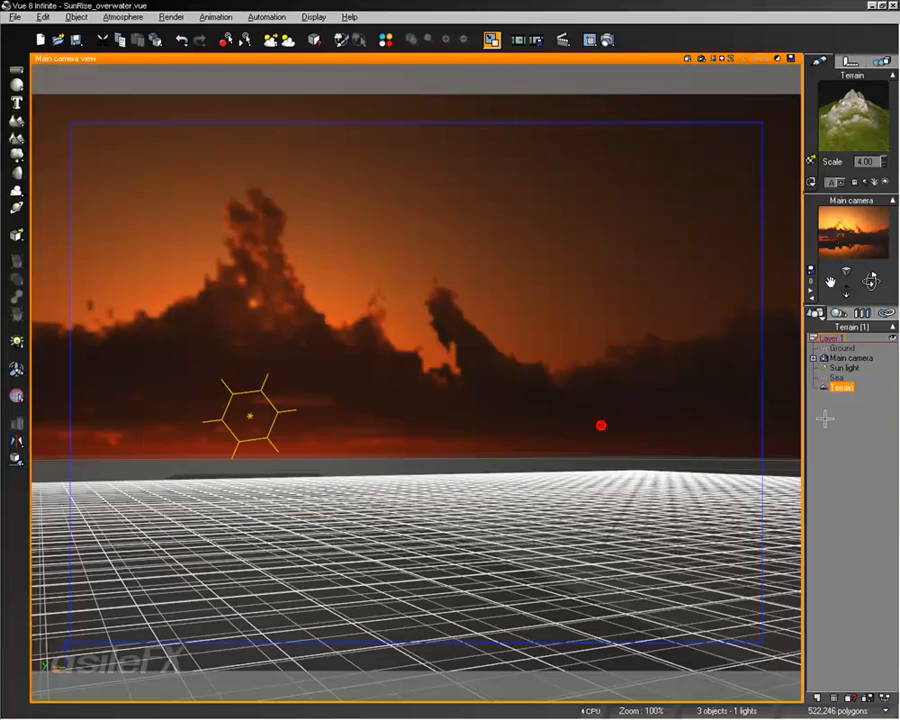
left_click(837, 377)
double_click(840, 122)
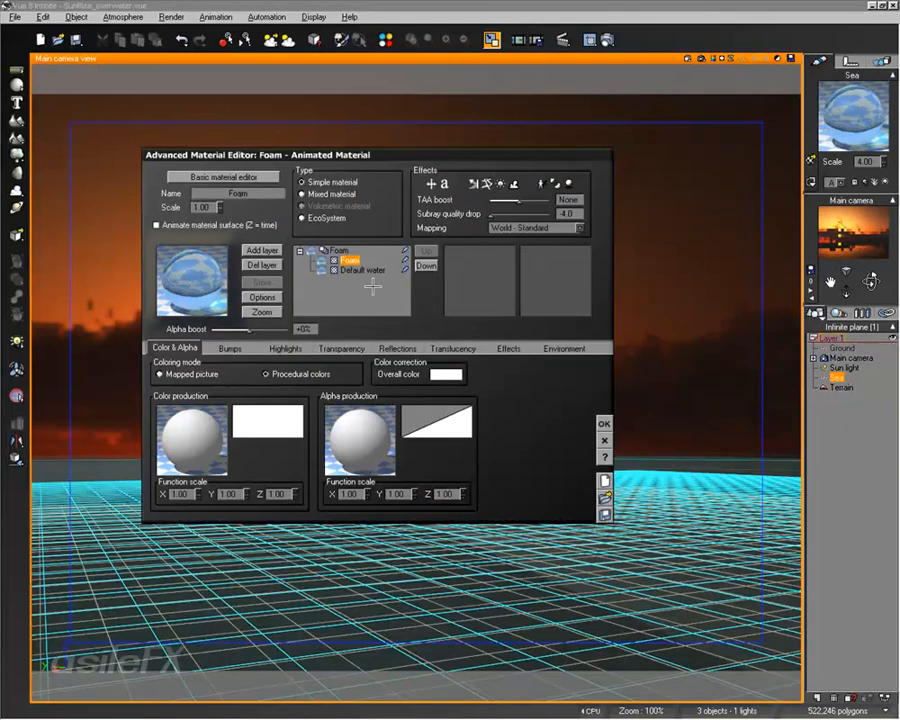
left_click(362, 270)
left_click(366, 347)
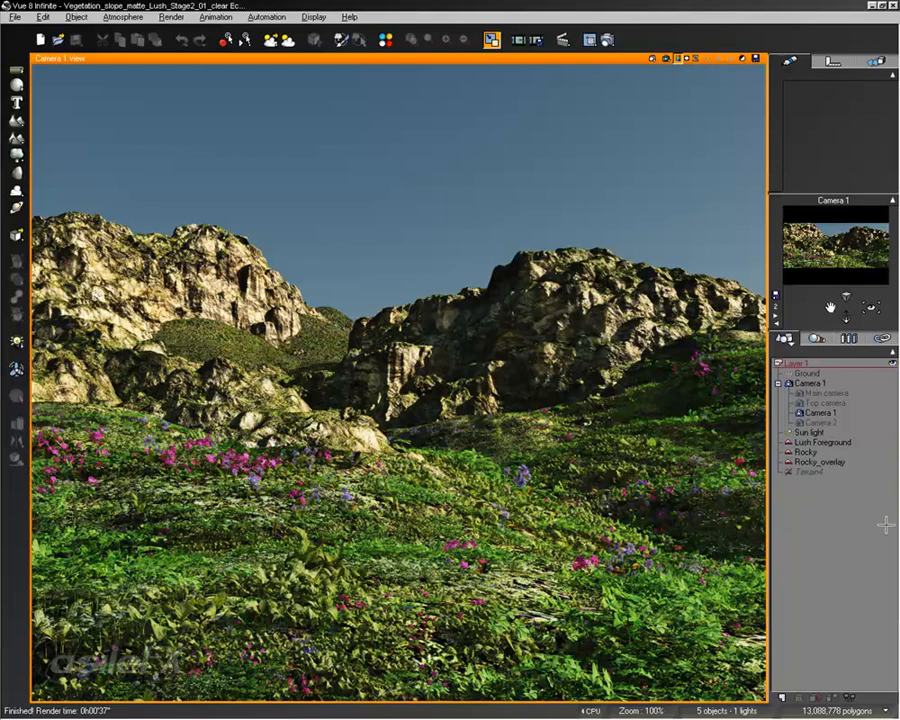
Open the Lush Foreground terrain's material at its color and alpha settings and enable Ignore lighting
left_click(808, 452)
left_click(816, 517)
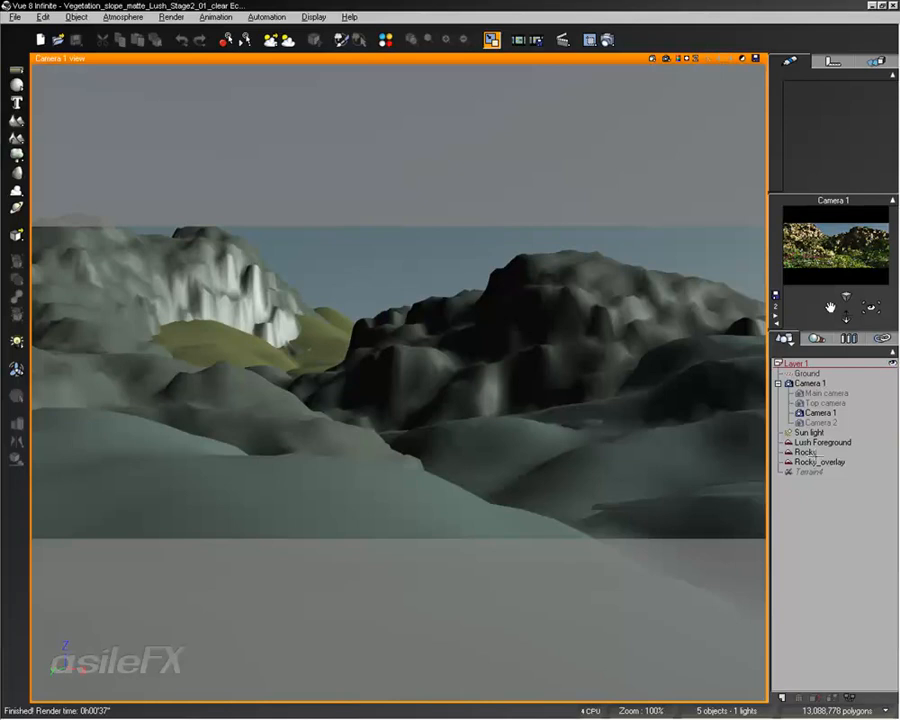
left_click(822, 442)
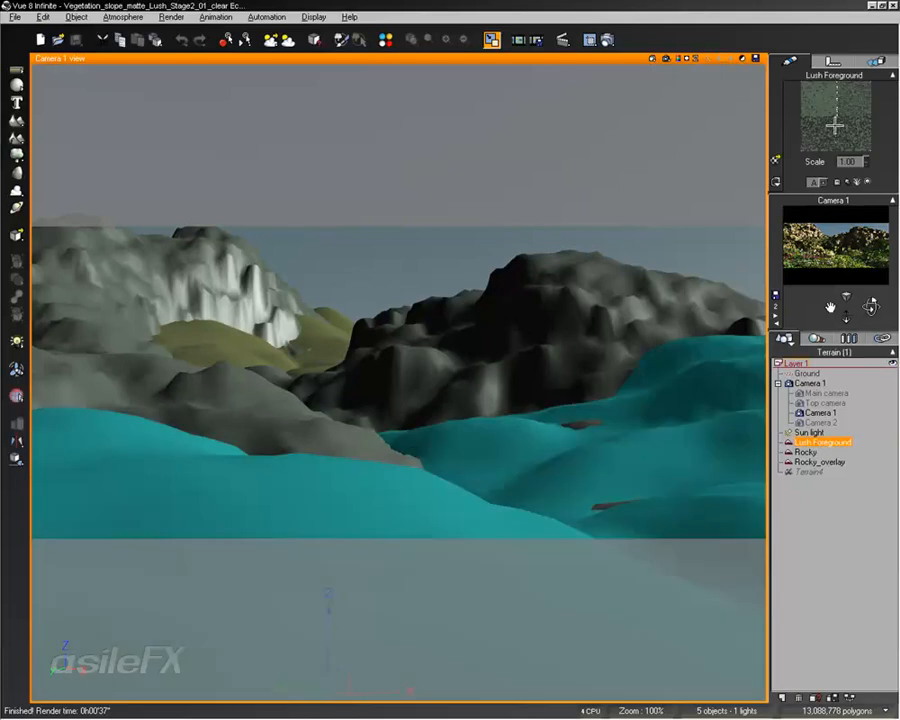
double_click(835, 125)
left_click(176, 348)
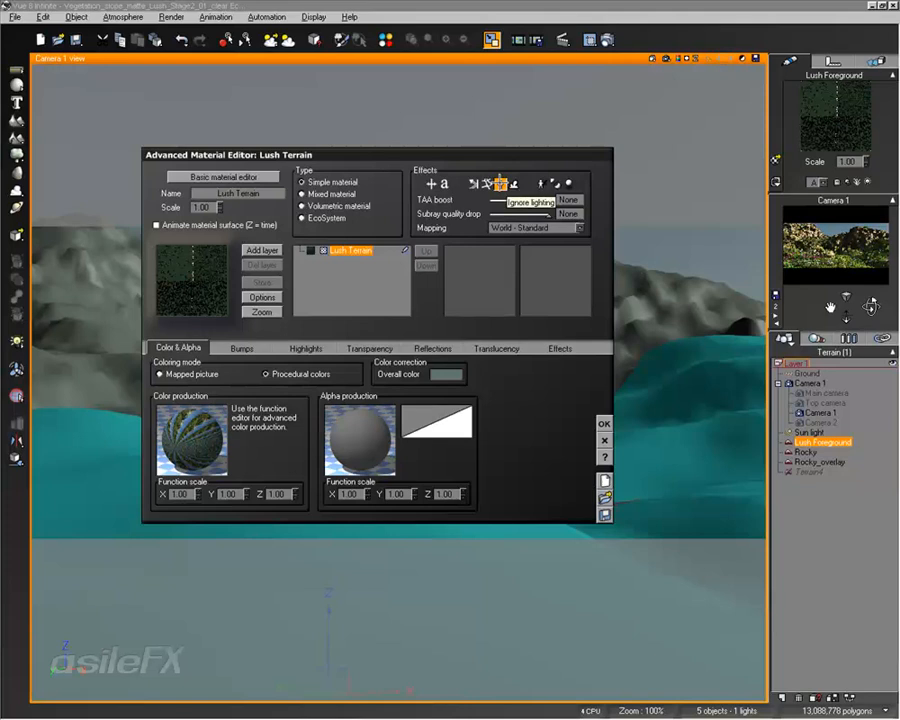
left_click(500, 185)
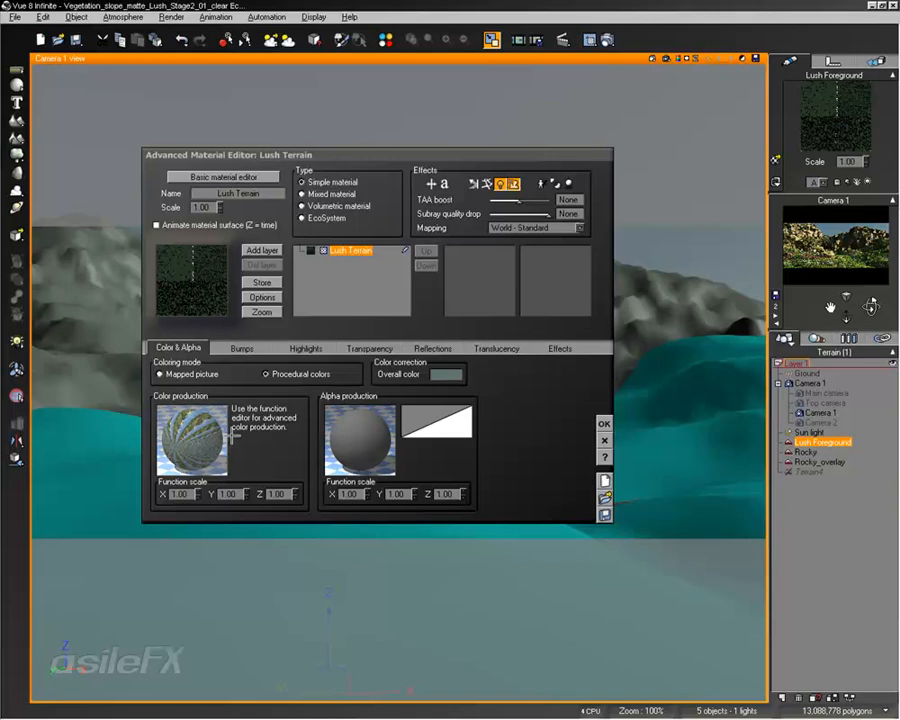
Open the Lush Terrain material's color production function and move the Matte Painter node higher above the Color output
right_click(201, 406)
left_click(236, 426)
right_click_drag(158, 229, 246, 161)
left_click(279, 30)
left_click(279, 30)
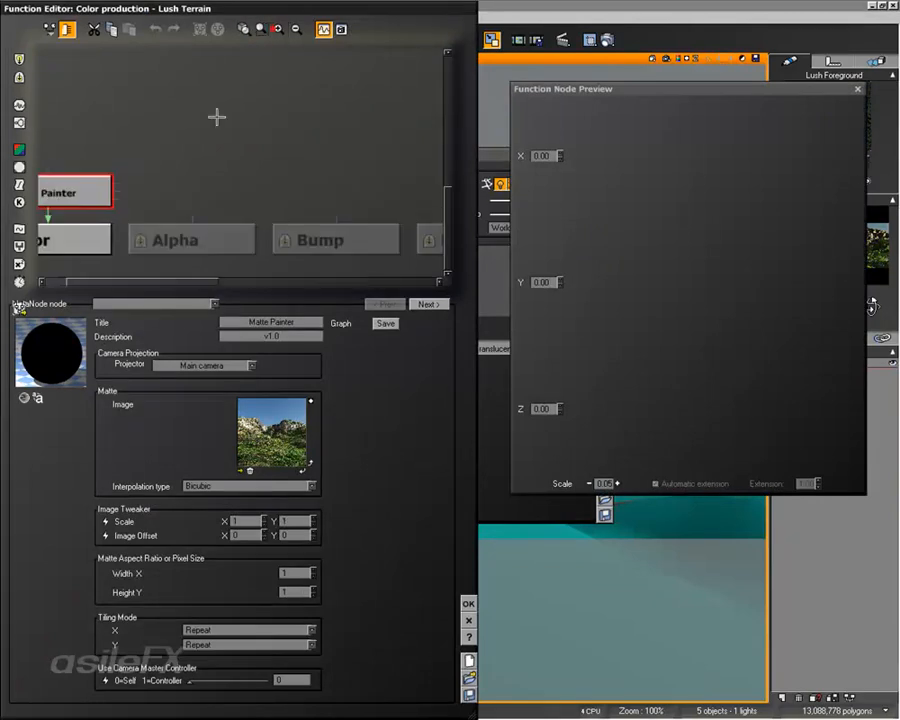
right_click_drag(128, 182, 283, 236)
right_click_drag(213, 256, 225, 180)
right_click_drag(304, 194, 236, 190)
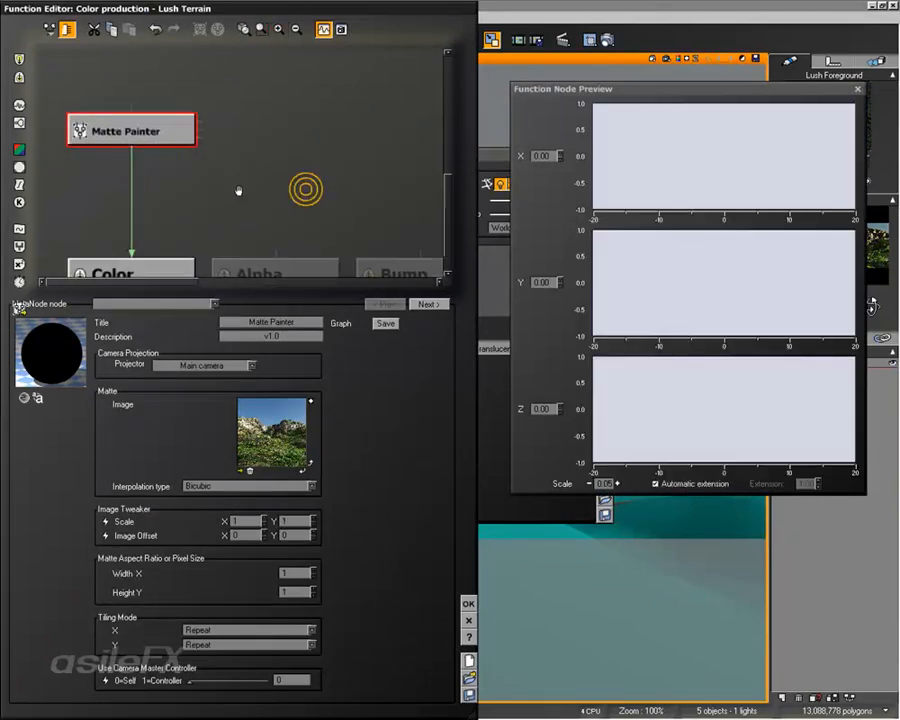
right_click_drag(380, 158, 352, 160)
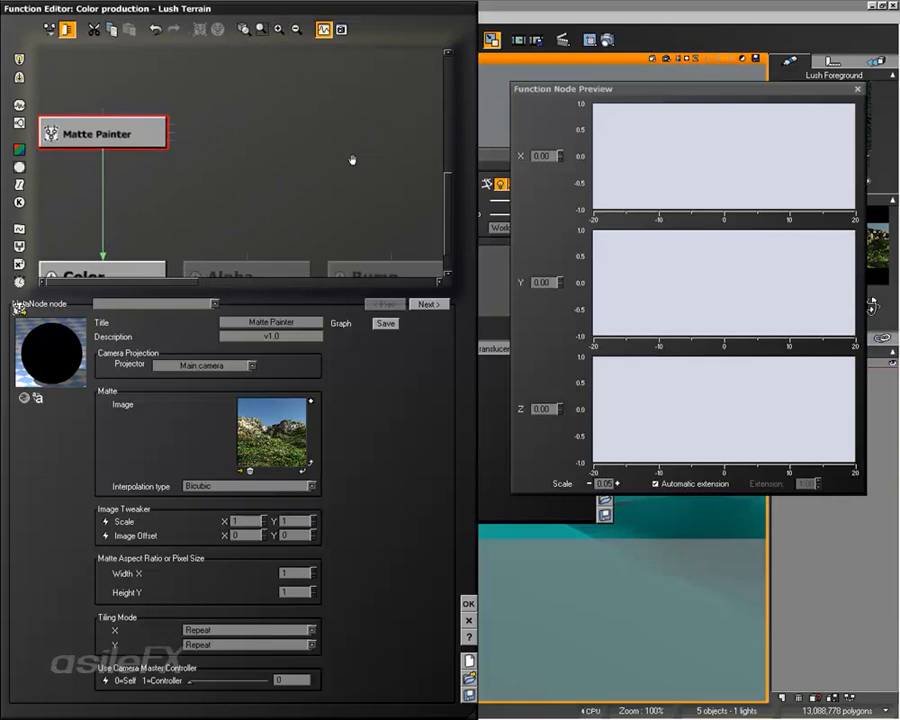
left_click(297, 29)
mouse_move(325, 118)
right_mouse_down()
mouse_move(265, 164)
mouse_move(245, 158)
right_mouse_up()
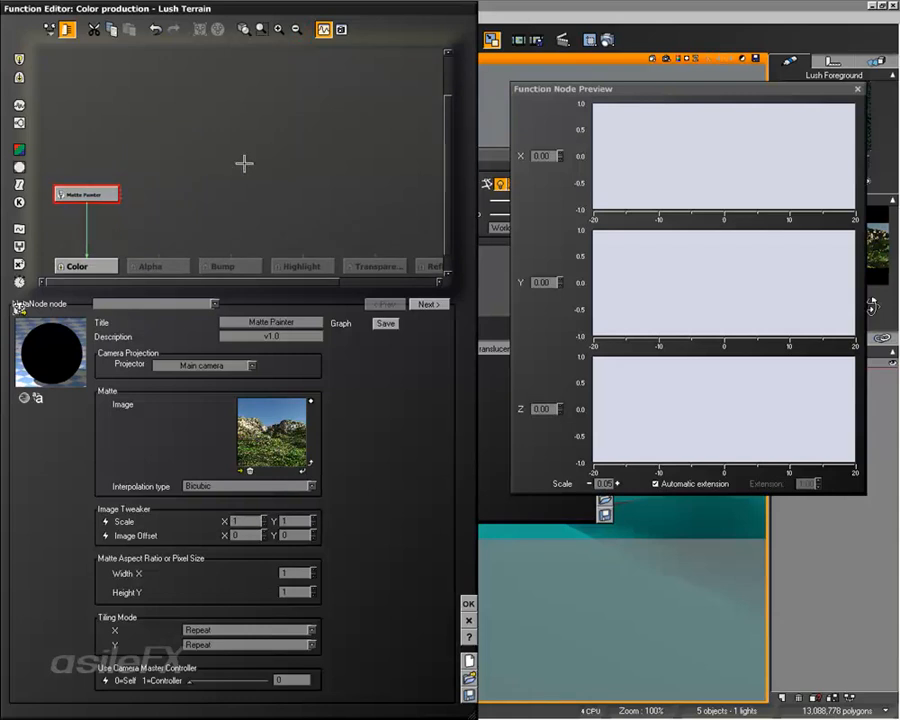
Add a texture node beside Matte Painter, change its type to Texture Map, and align its UV Coordinates input above it
left_click(186, 193)
left_click(18, 167)
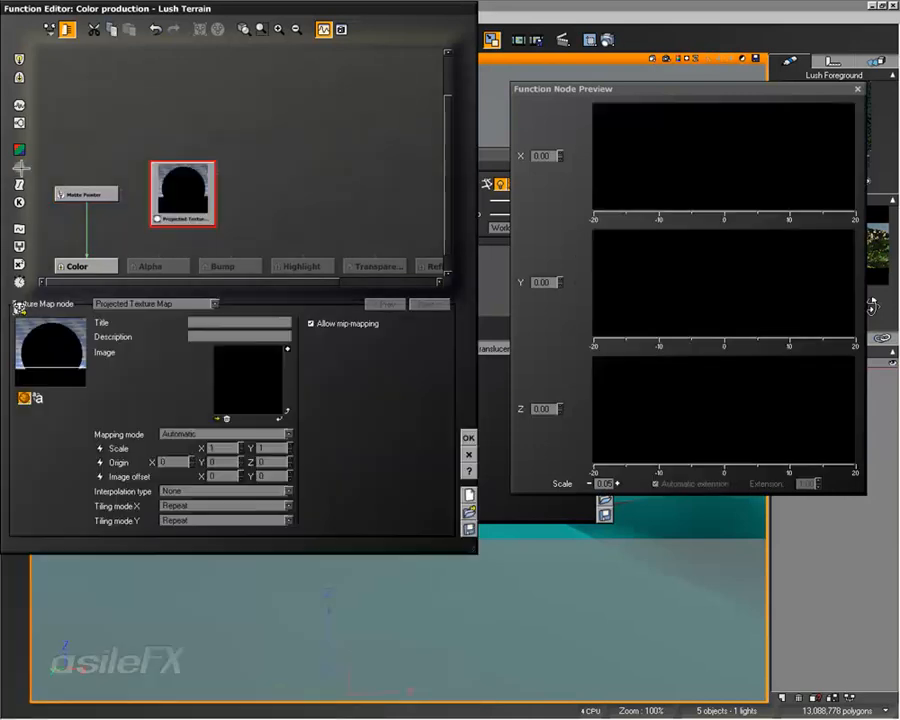
left_click(178, 302)
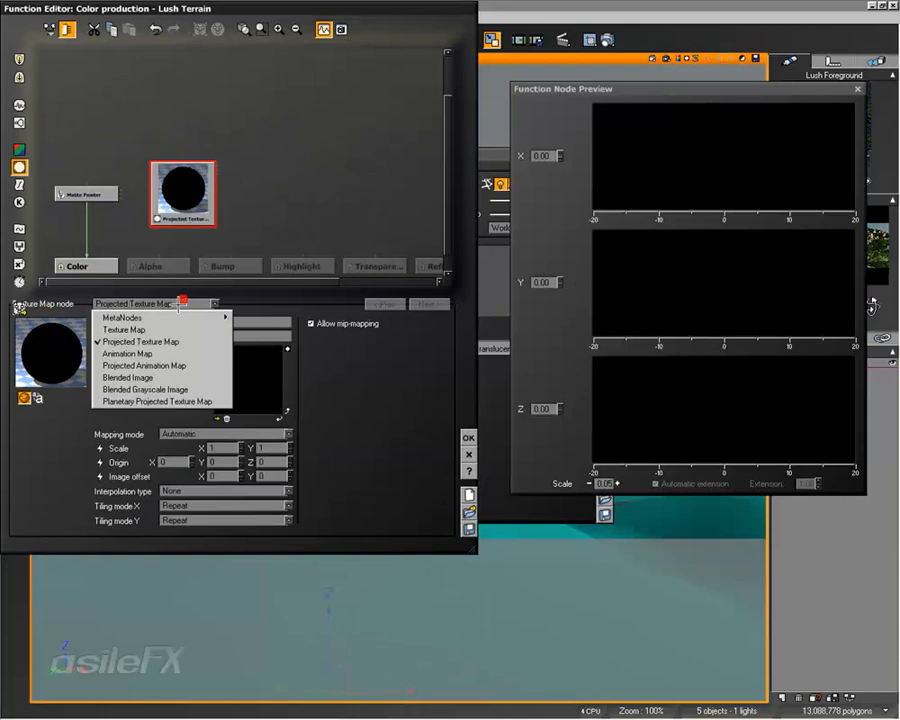
left_click(133, 330)
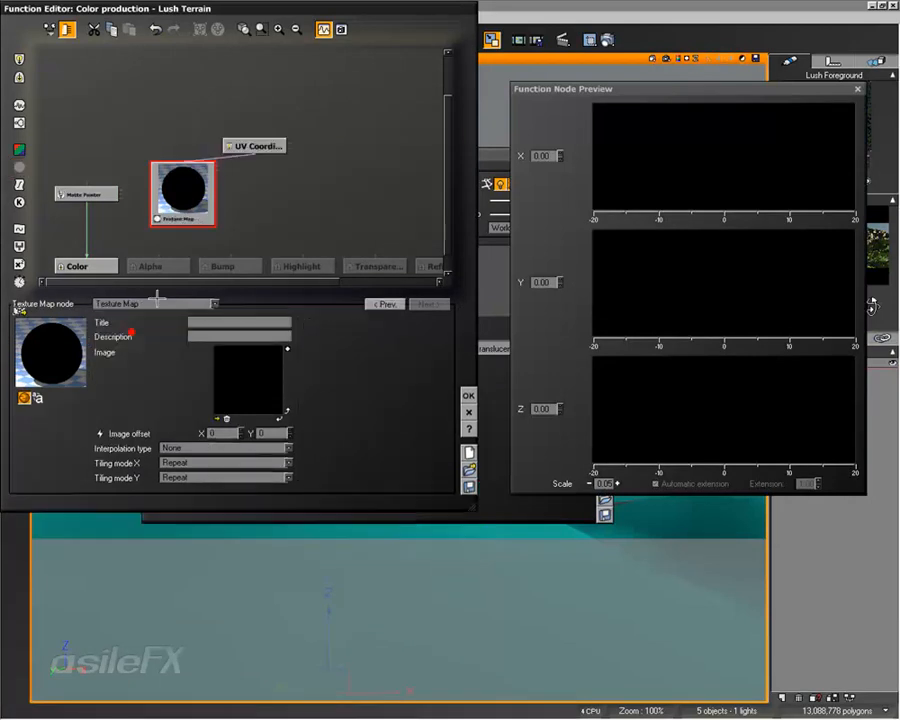
left_click(191, 191)
left_click_drag(270, 124, 198, 100)
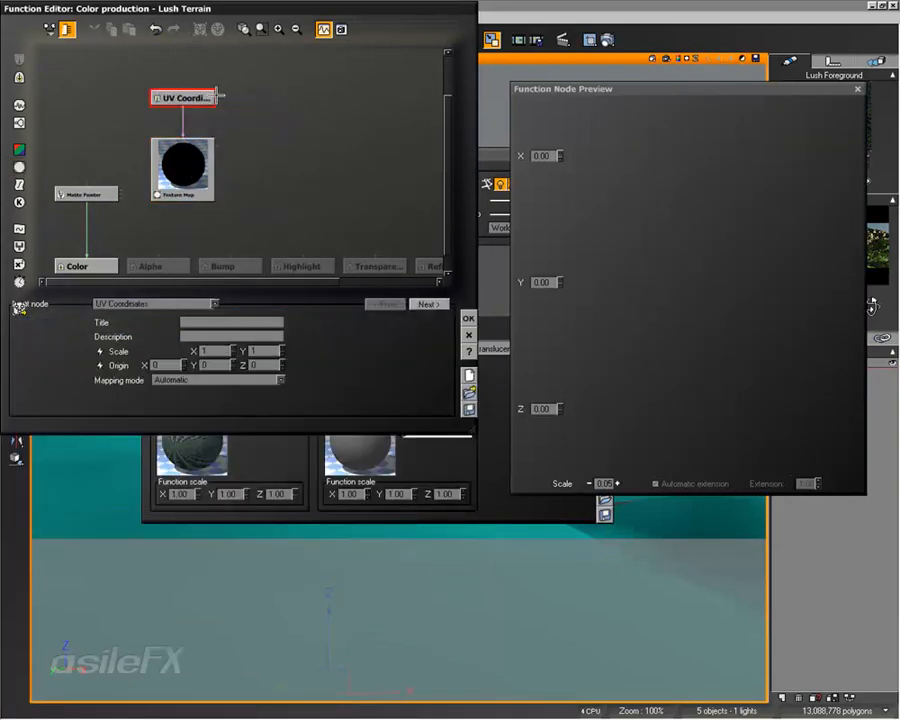
Change the UV Coordinates input node to Camera Projection and display its available projector cameras
left_click(159, 304)
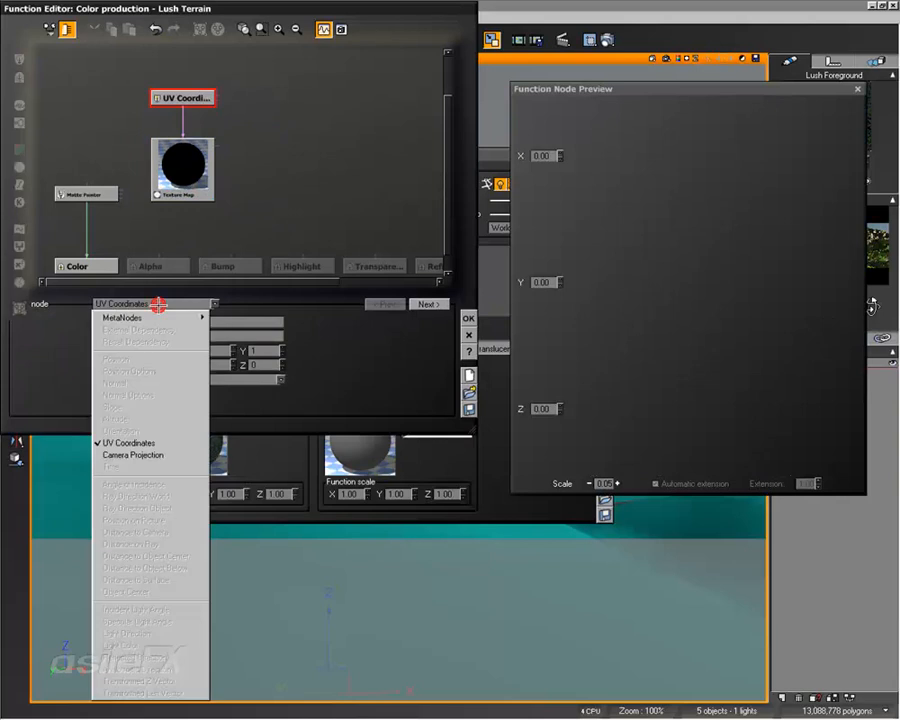
left_click(133, 455)
left_click(231, 382)
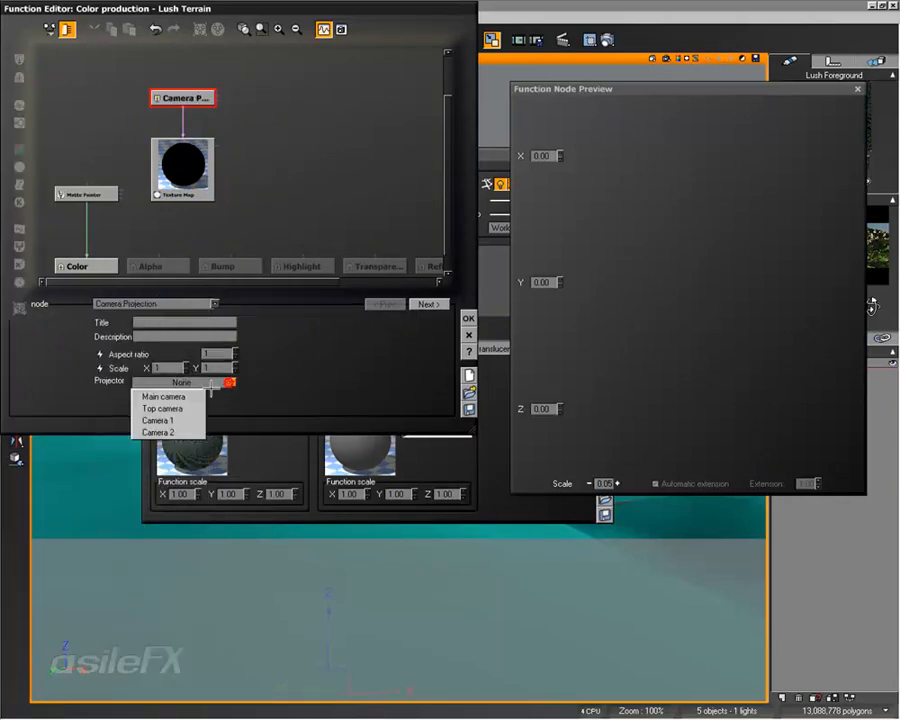
Check the Matte Painter node's projector and set the Camera Projection node's projector to Main camera
left_click(85, 193)
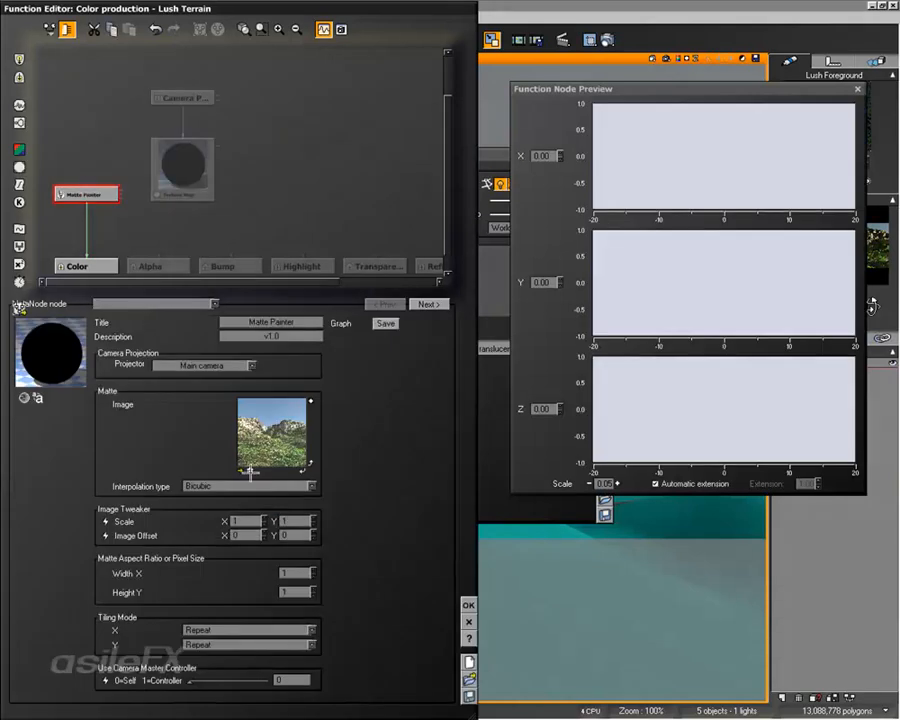
left_click(196, 162)
left_click(182, 98)
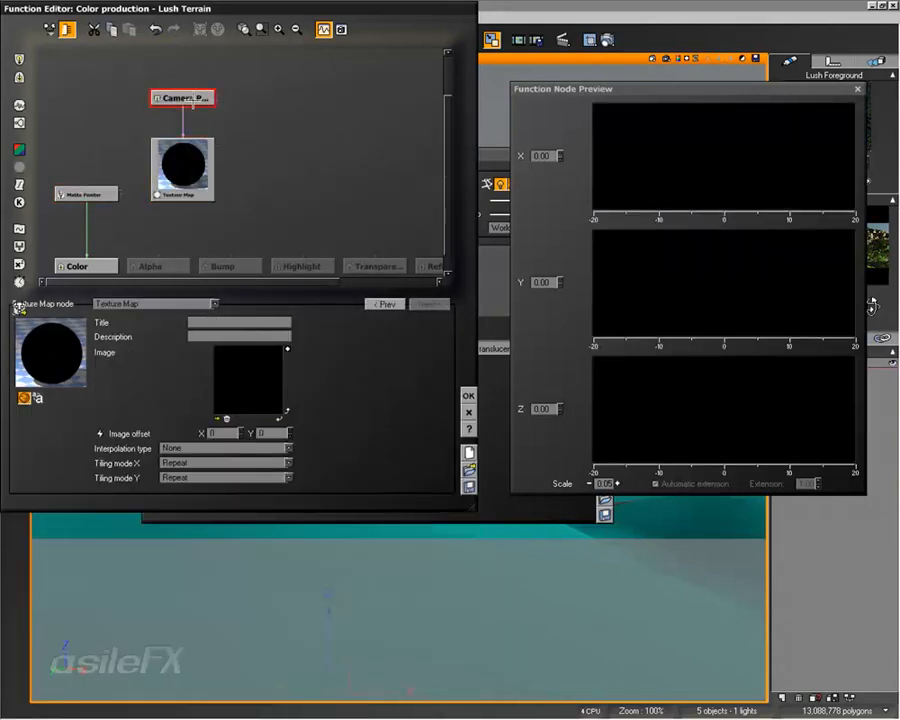
left_click(229, 382)
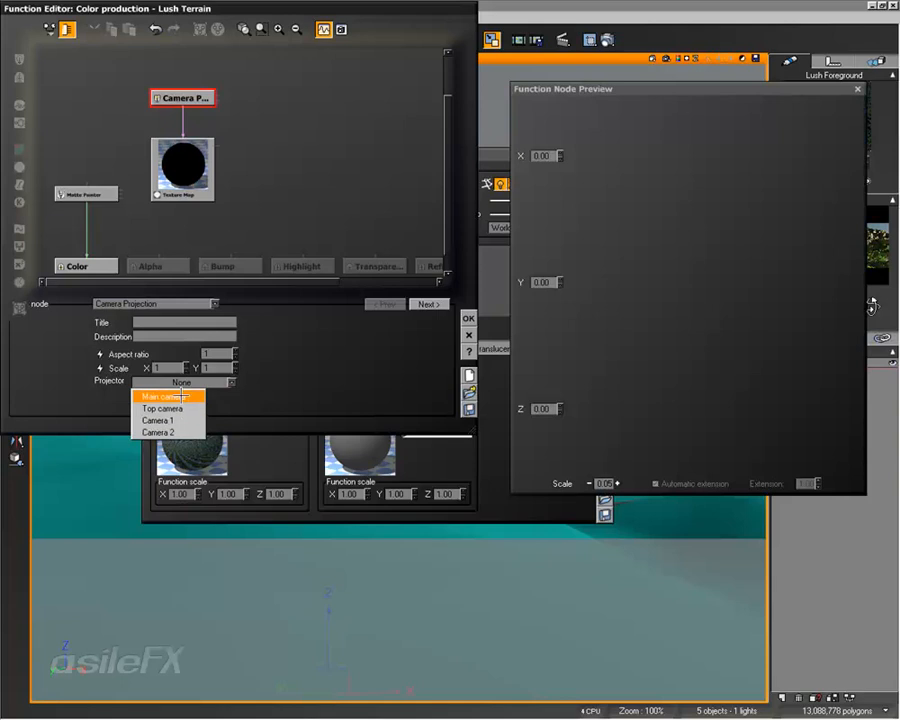
left_click(180, 395)
Load the rocky meadow matte image into the Texture Map node and set its interpolation type to Bicubic, matching Matte Painter
left_click(195, 162)
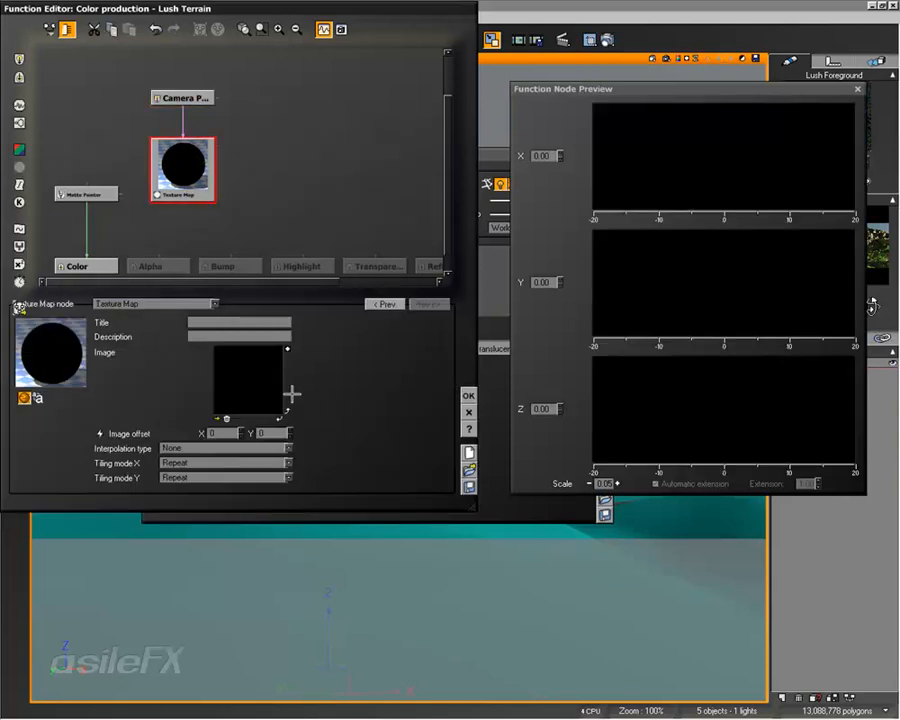
left_click(73, 196)
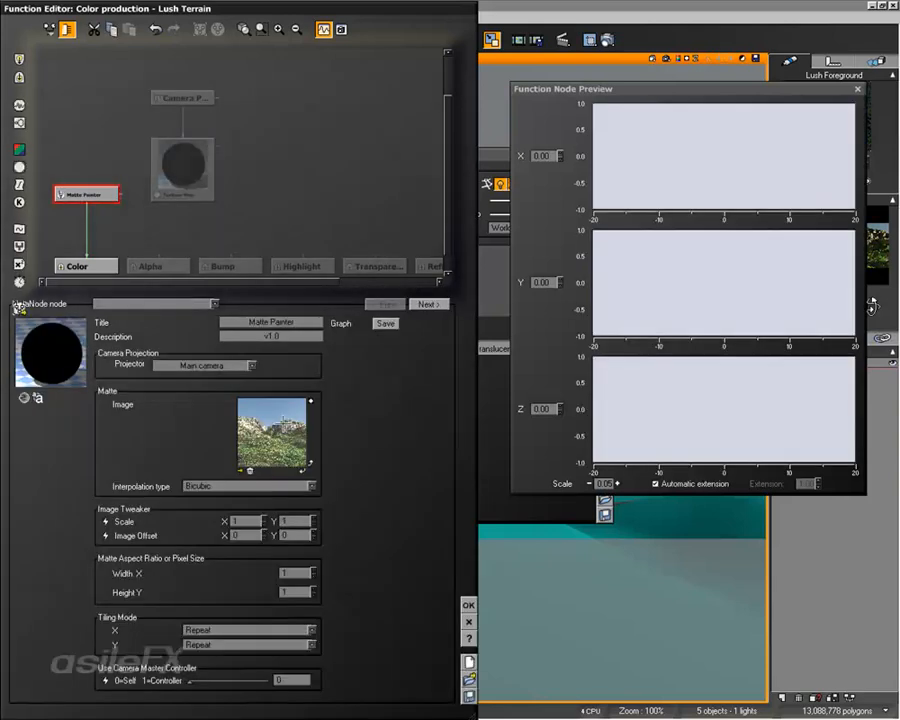
left_click(172, 160)
left_click(207, 447)
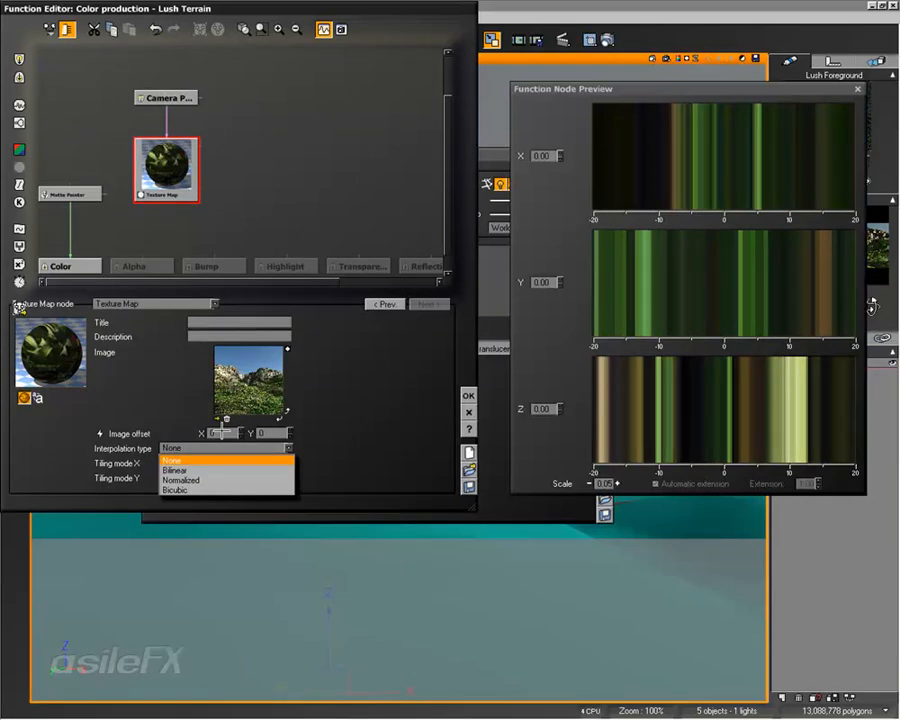
left_click(211, 489)
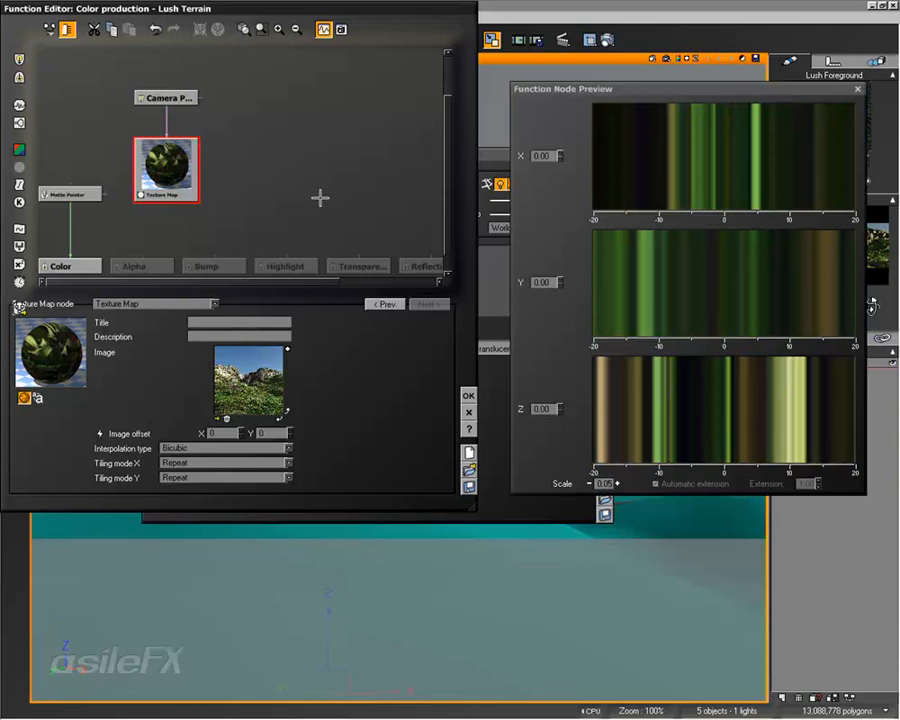
Compare the Camera Projection node's aspect ratio and scale settings with the picture size and aspect ratio in Render Options
left_click(181, 98)
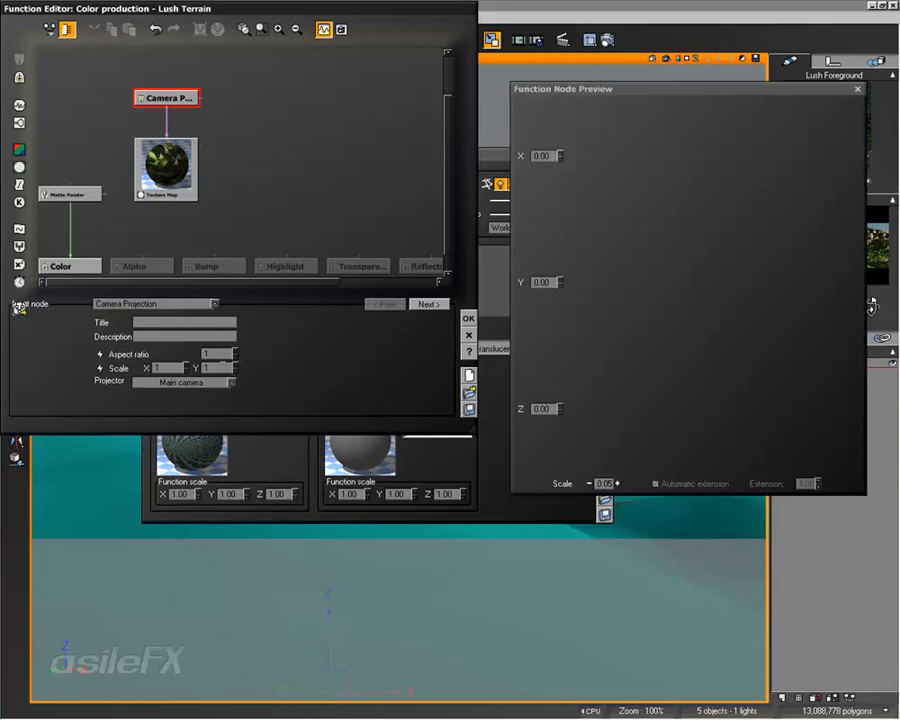
right_click(606, 41)
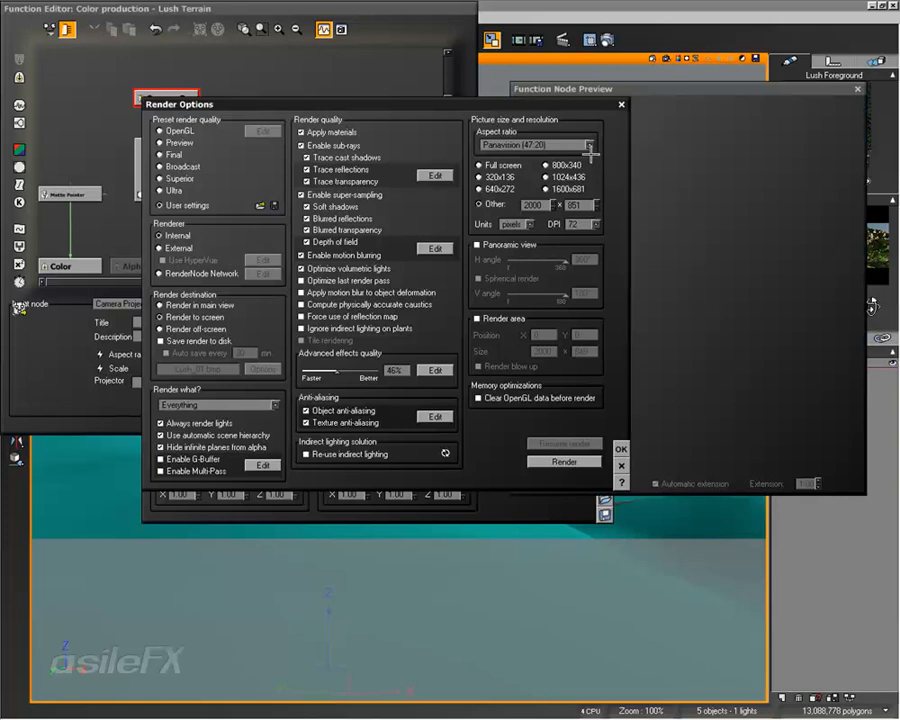
left_click(620, 449)
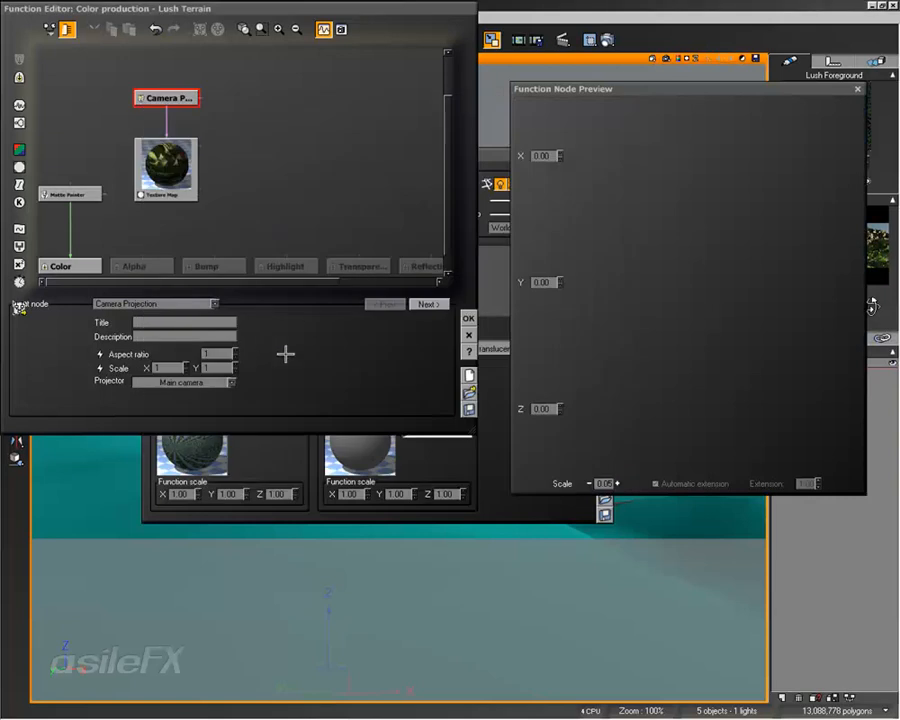
Connect the Texture Map's color output to the Color output in place of Matte Painter and accept the function and material
mouse_move(178, 166)
mouse_move(71, 204)
left_mouse_down()
mouse_move(134, 230)
mouse_move(158, 196)
left_mouse_up()
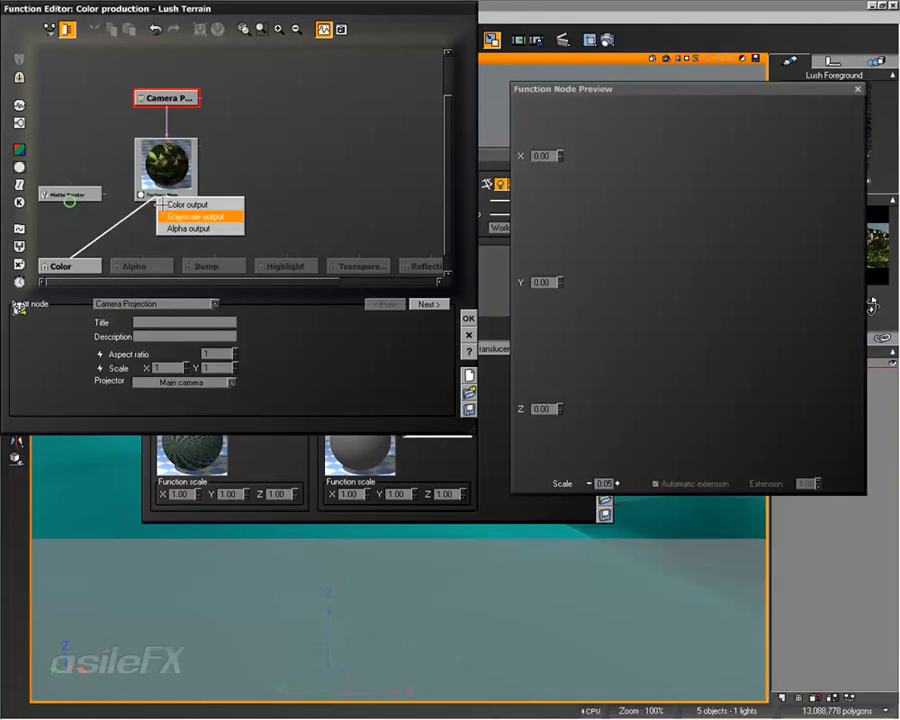
left_click(198, 204)
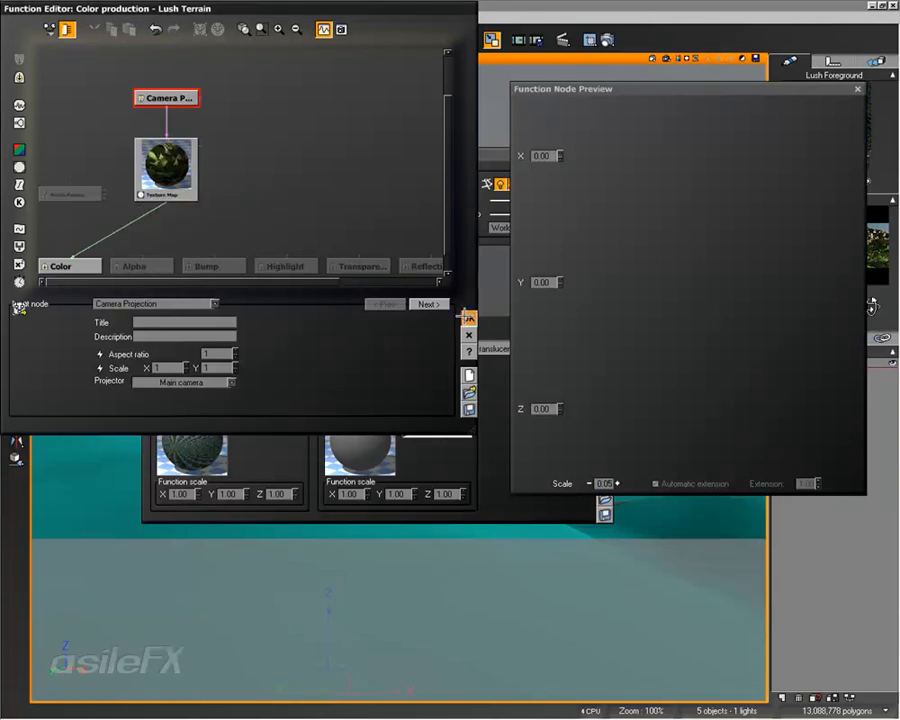
left_click(468, 318)
left_click(604, 424)
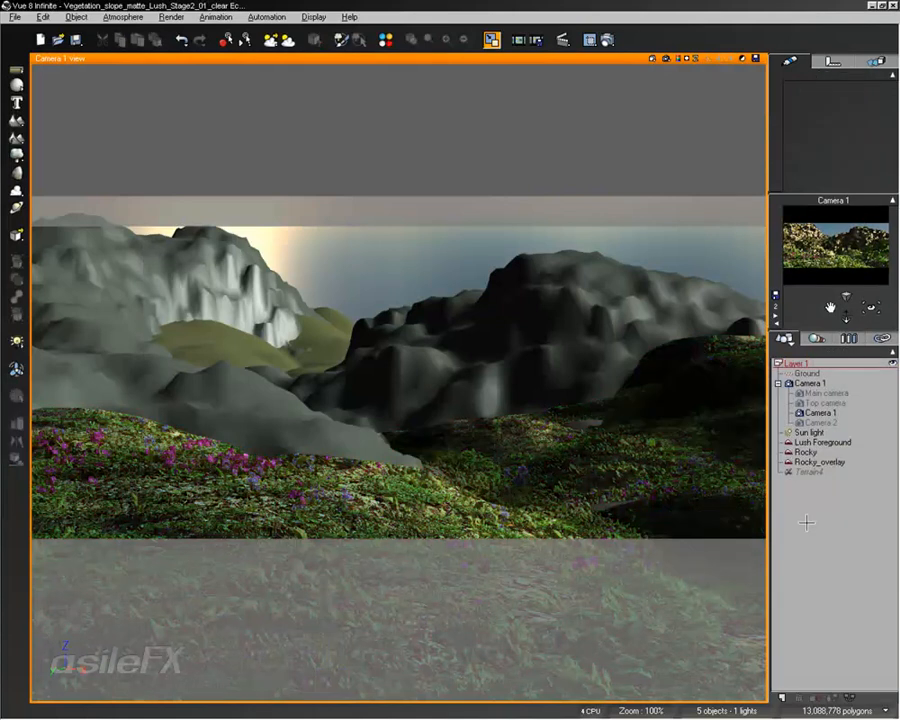
Copy the Lush Foreground terrain's material and paste it onto the Rocky terrain
left_click(806, 488)
left_click(812, 441)
right_click(785, 118)
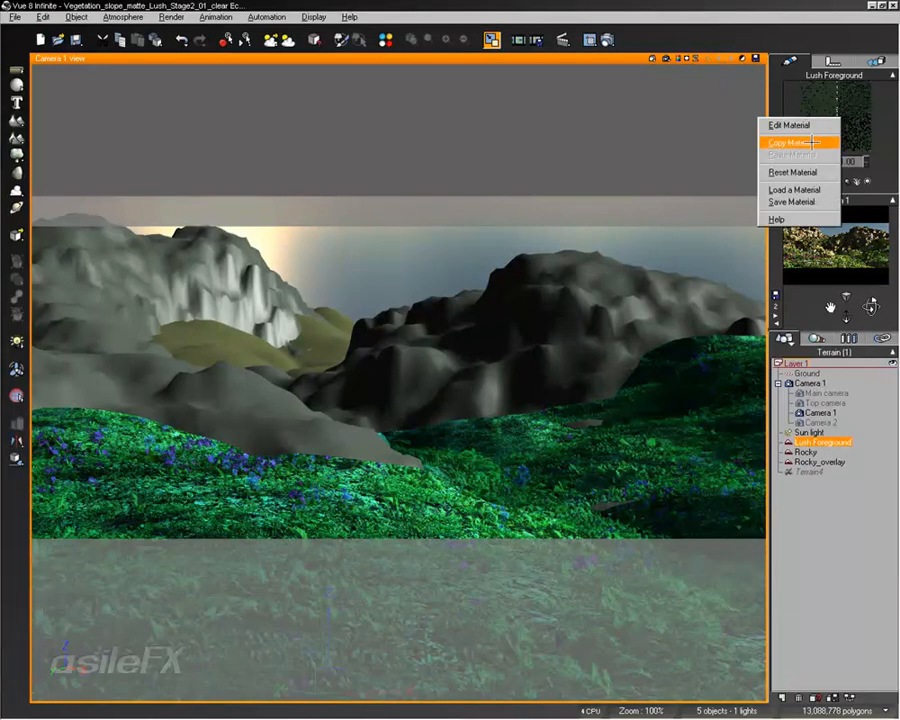
left_click(812, 142)
left_click(806, 452)
right_click(805, 112)
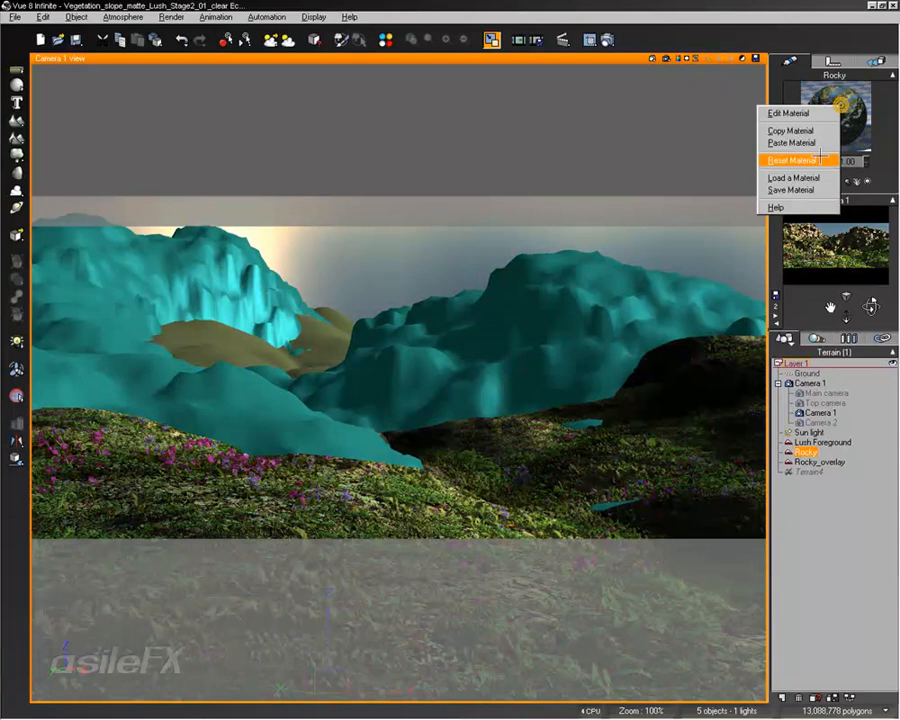
left_click(812, 157)
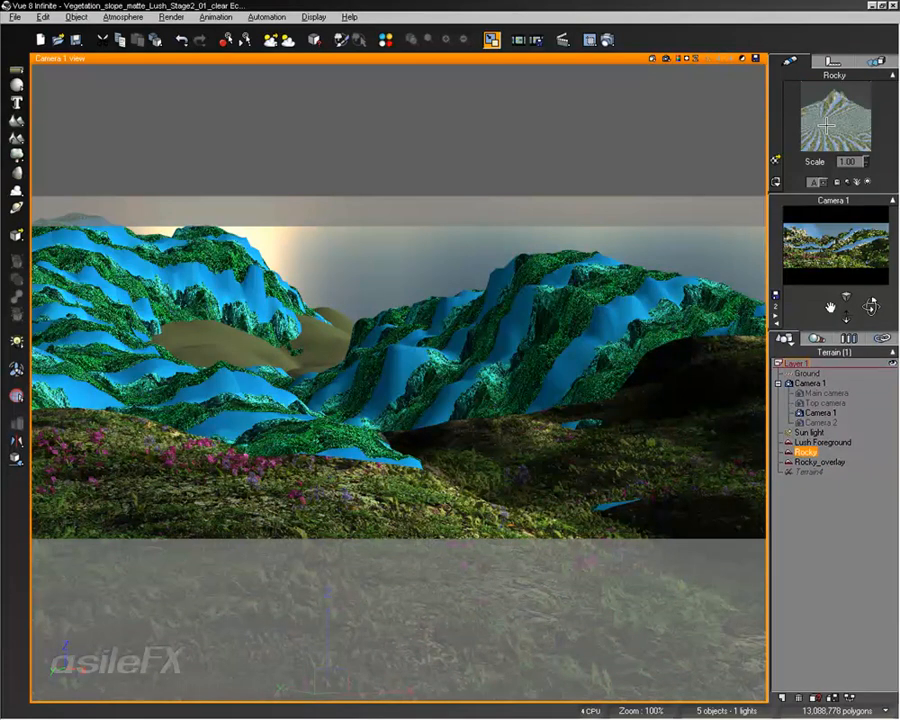
Set the Camera Projection projector to Main camera in the Rocky material's color production function and accept the changes
double_click(826, 125)
right_click(203, 429)
left_click(214, 432)
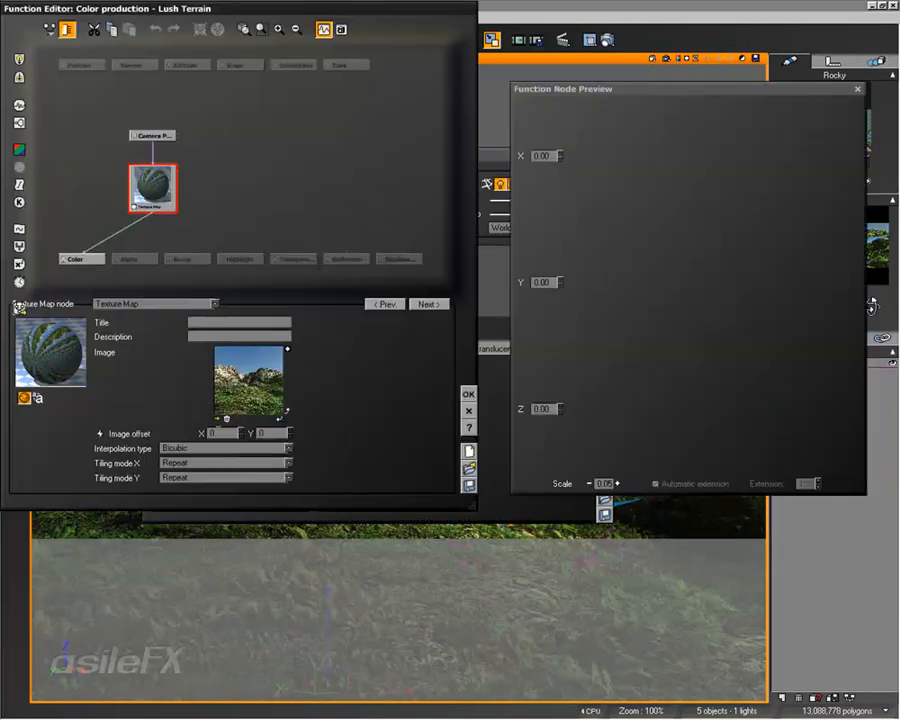
left_click(152, 135)
left_click(231, 382)
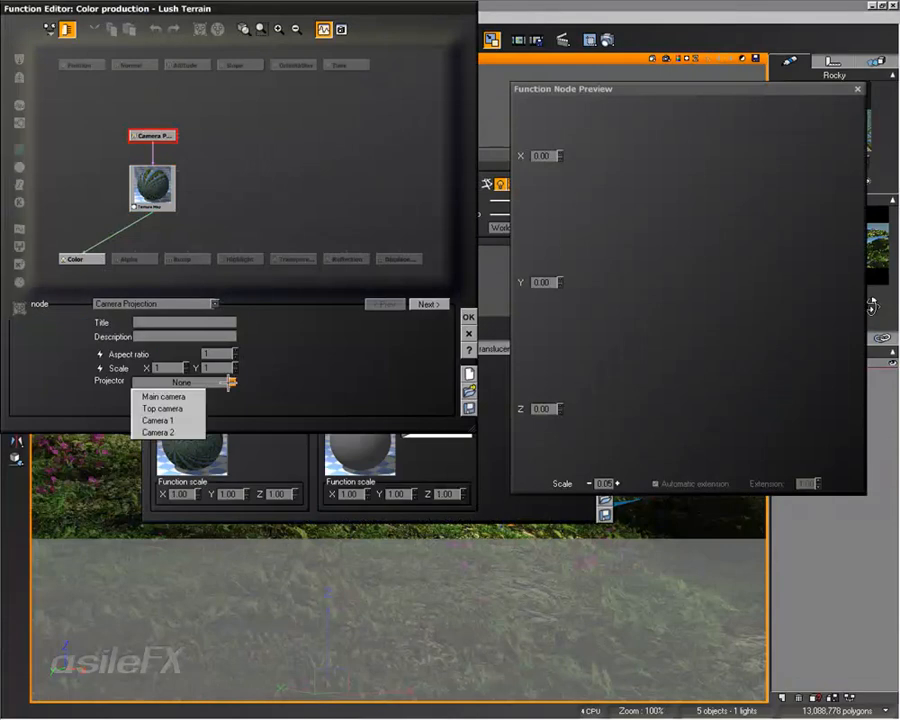
left_click(165, 395)
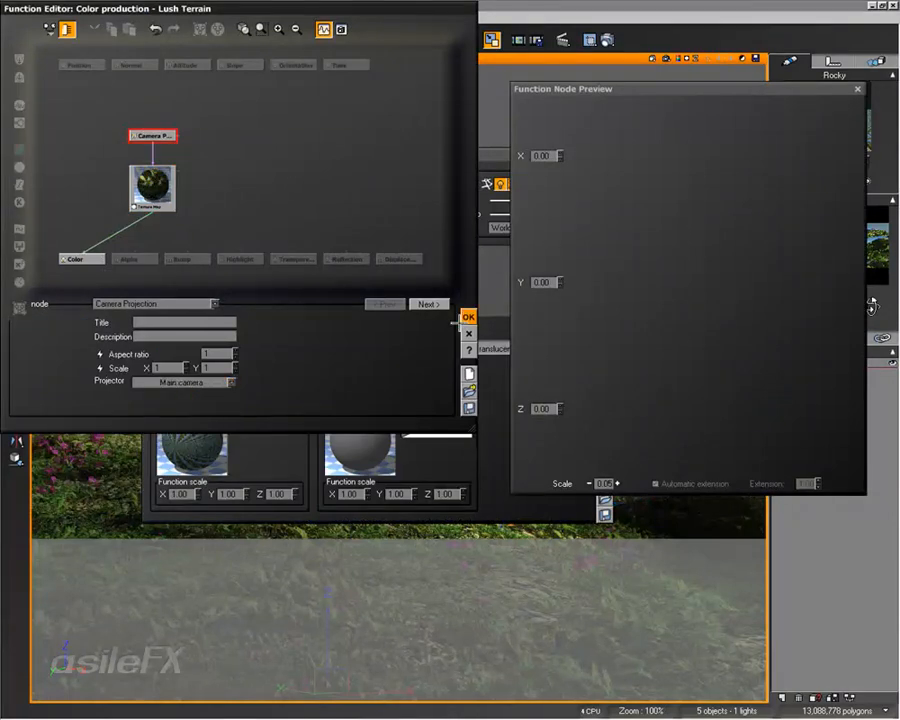
left_click(467, 316)
left_click(599, 420)
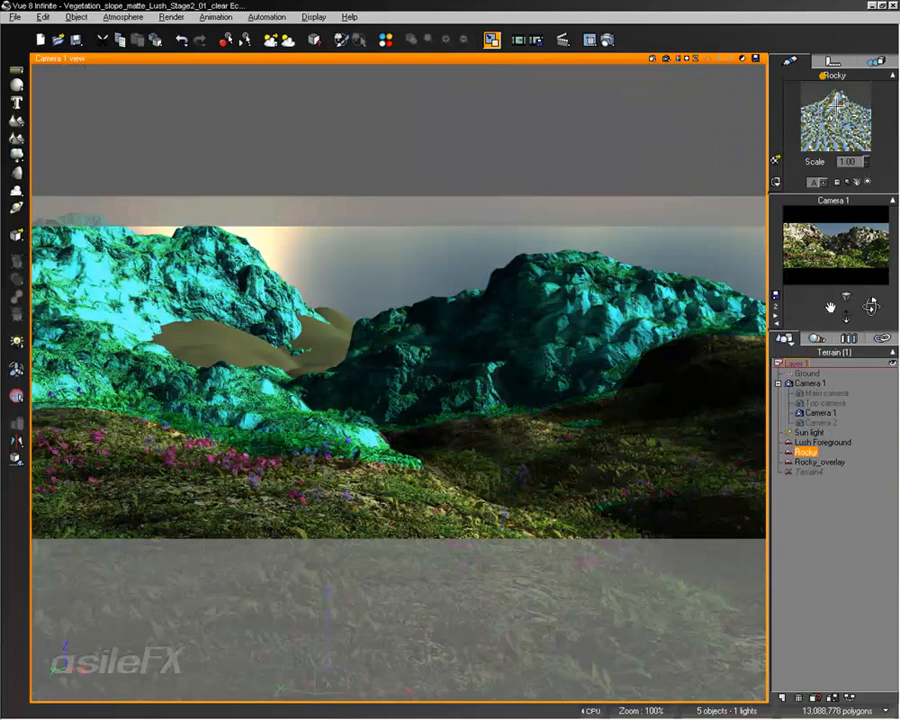
Paste the copied Lush Terrain material onto the Rocky_overlay terrain
double_click(806, 452)
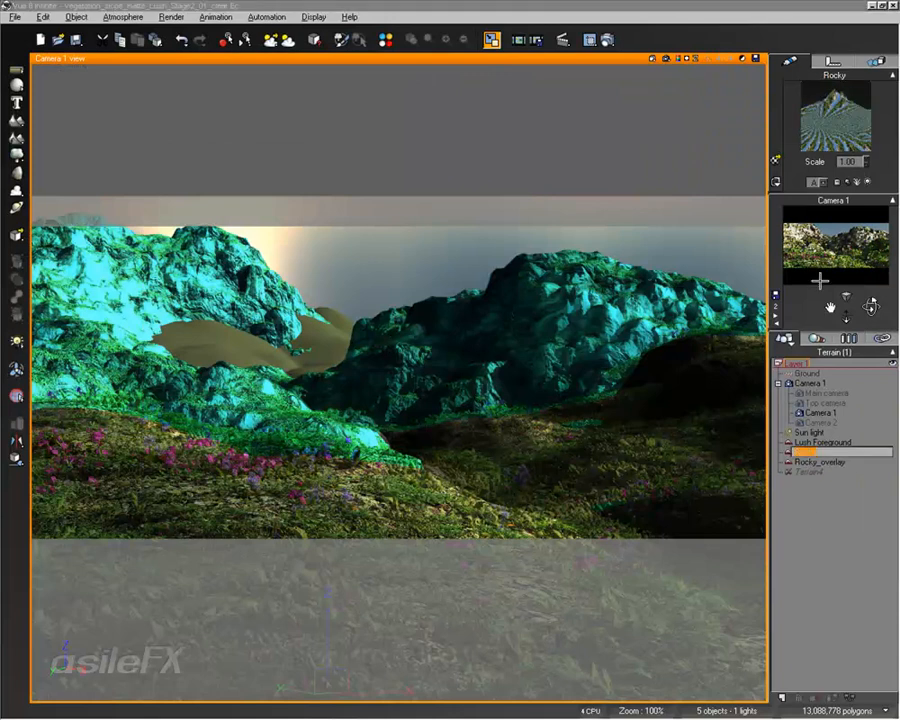
left_click(828, 500)
left_click(820, 462)
right_click(822, 132)
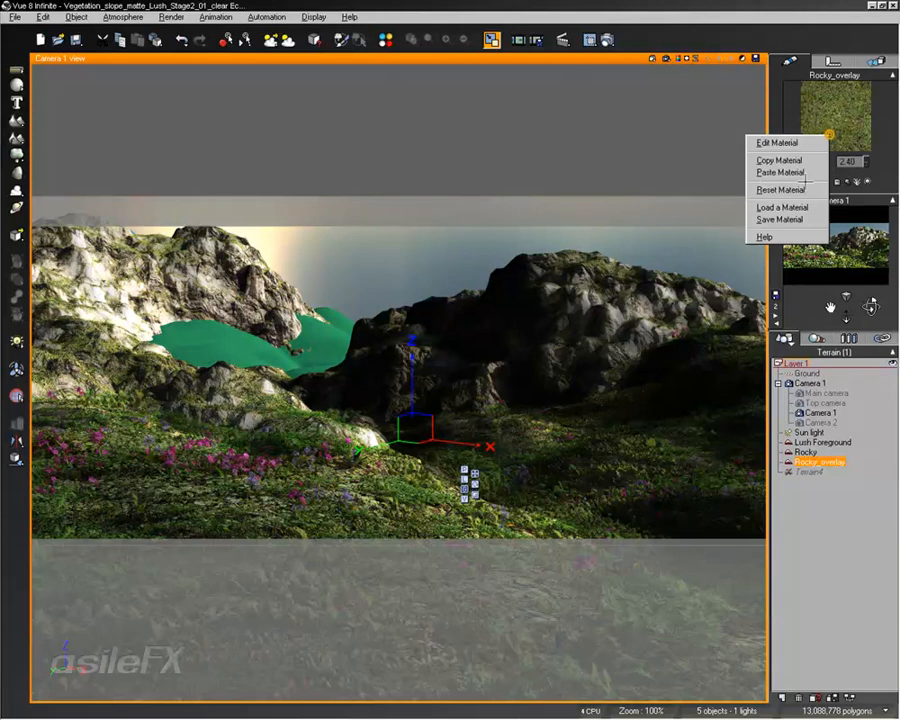
left_click(772, 190)
Set the Camera Projection projector to Main camera in Rocky_overlay's color production function, accept the changes and deselect the terrain
double_click(834, 105)
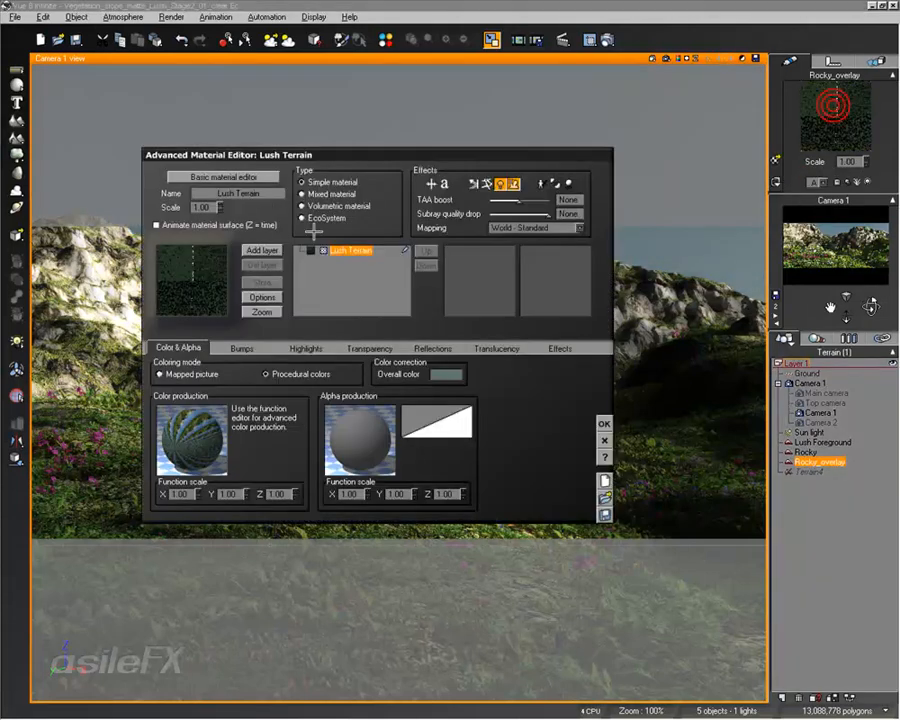
right_click(182, 448)
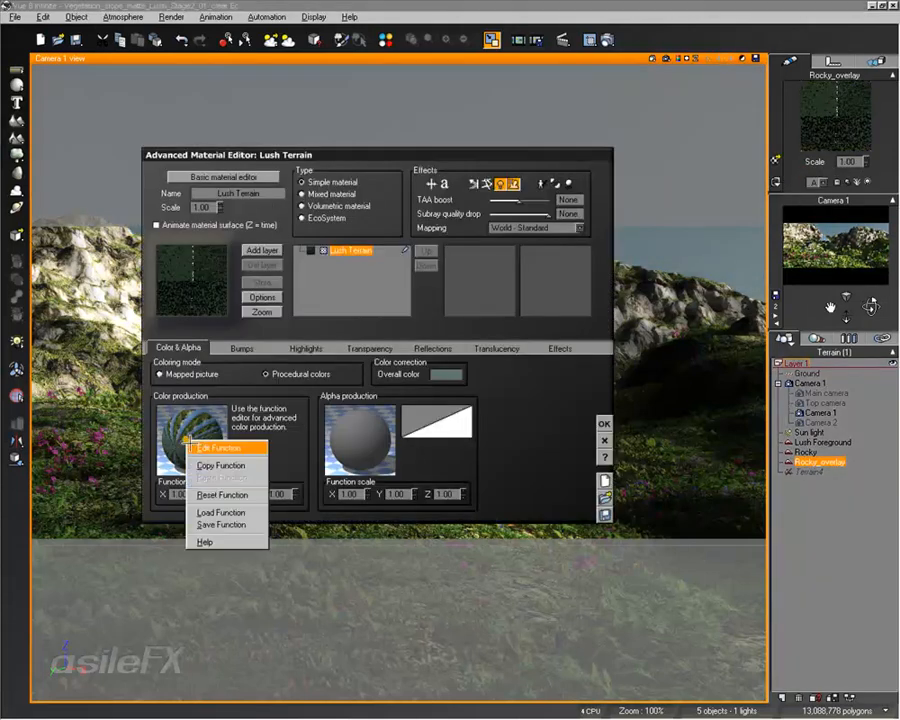
left_click(195, 446)
left_click(152, 135)
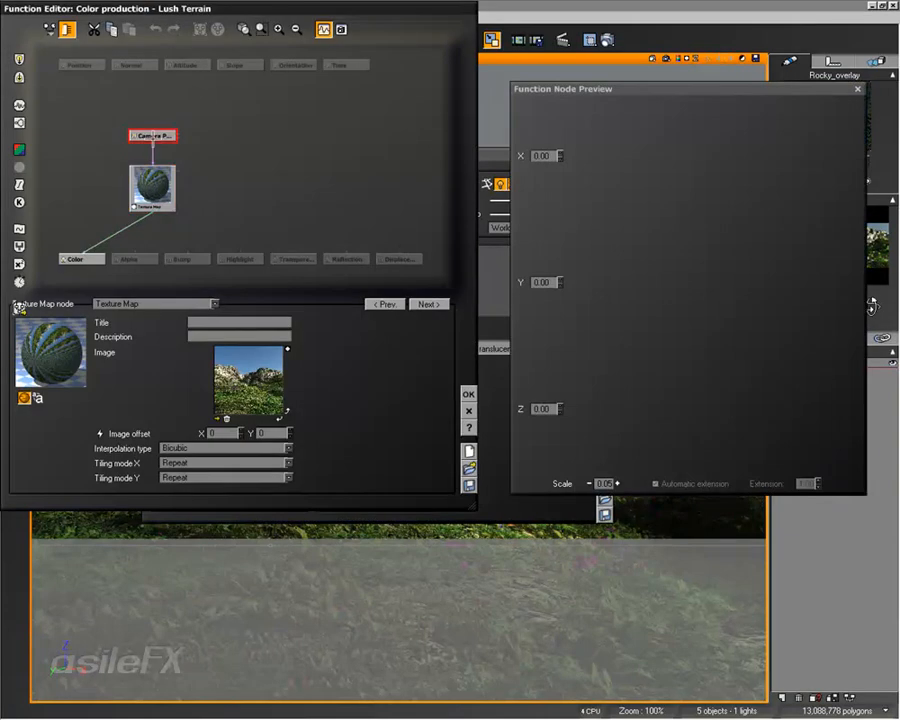
left_click(181, 382)
left_click(180, 393)
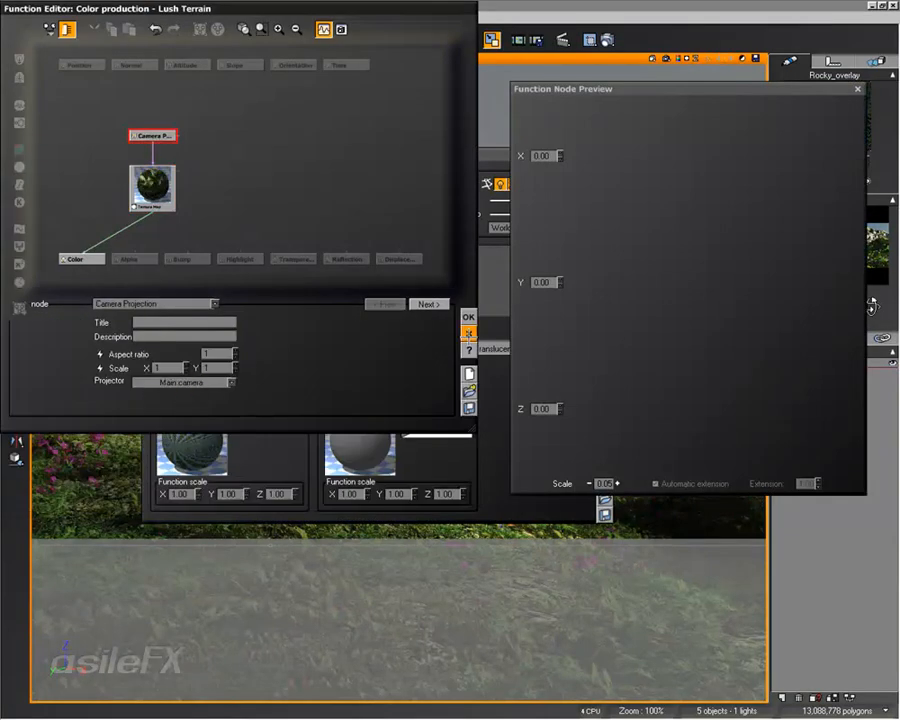
left_click(467, 316)
left_click(601, 421)
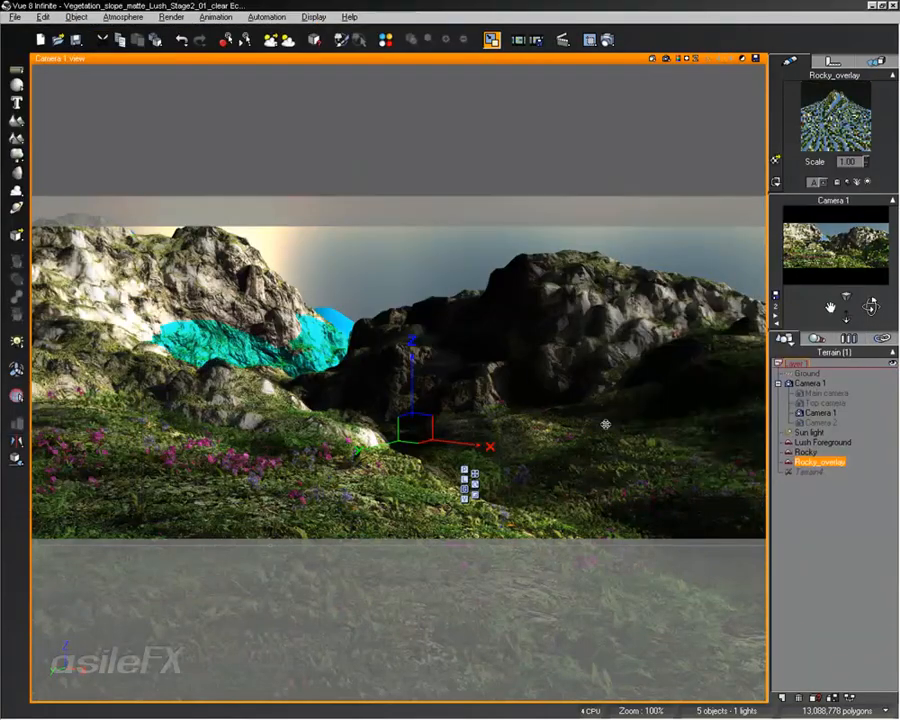
left_click(848, 531)
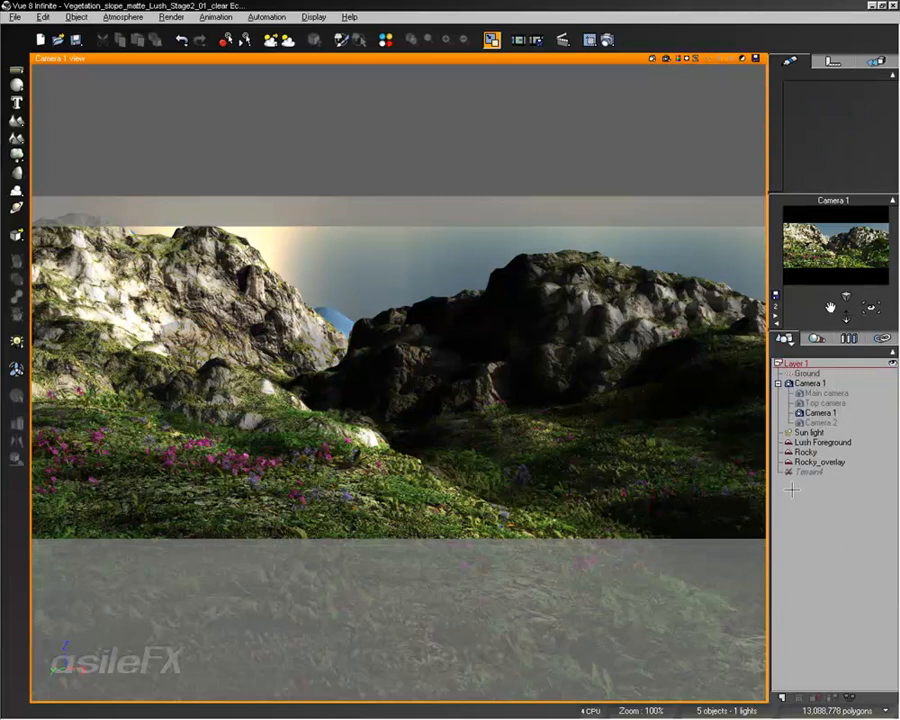